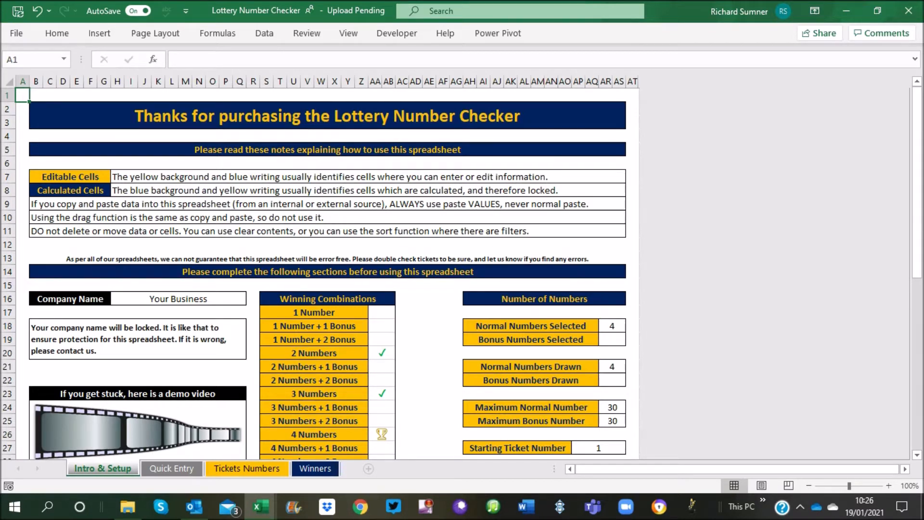
- Review the usage notes and the number settings, including the maximum normal and bonus numbers, on the Intro & Setup sheet
{"action": "scroll", "coordinate": [462, 274], "scroll_direction": "down", "scroll_amount": 3}
{"action": "scroll", "coordinate": [462, 275], "scroll_direction": "up", "scroll_amount": 3}
{"action": "scroll", "coordinate": [327, 270], "scroll_direction": "down", "scroll_amount": 2}
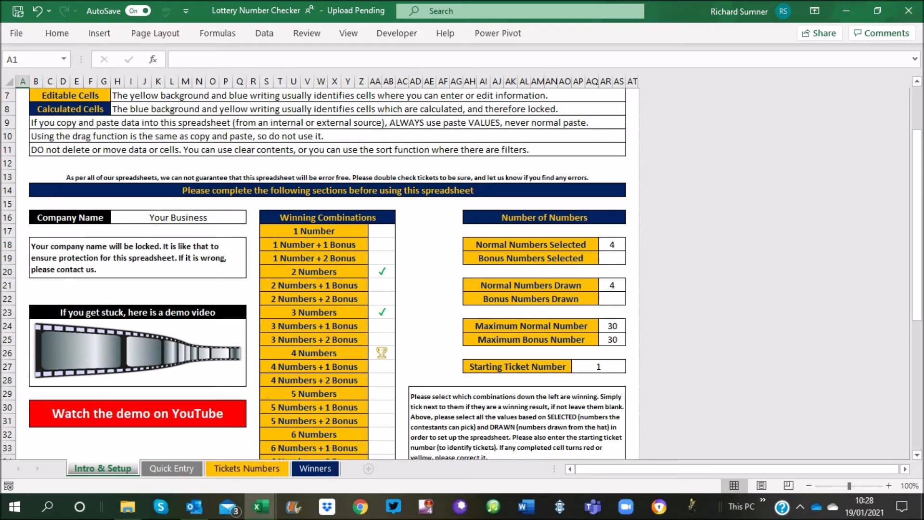
{"action": "left_click", "coordinate": [612, 339]}
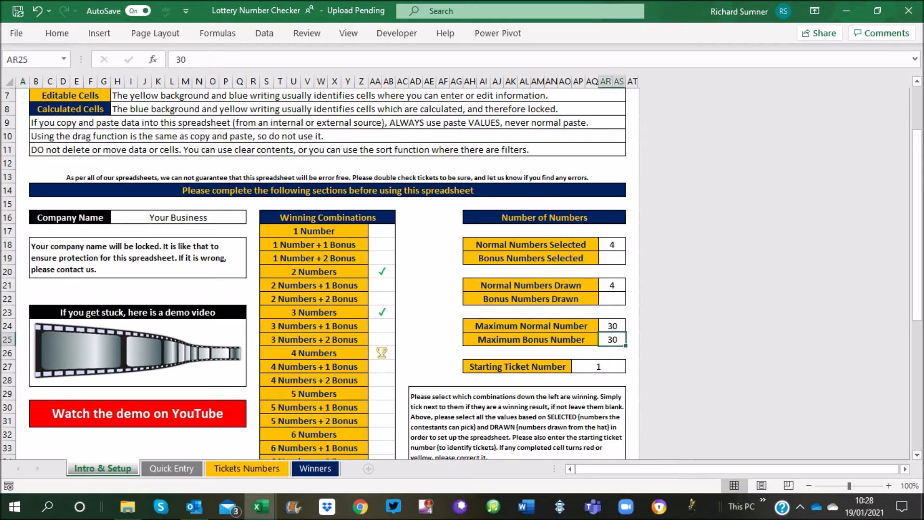
{"action": "left_click", "coordinate": [612, 325]}
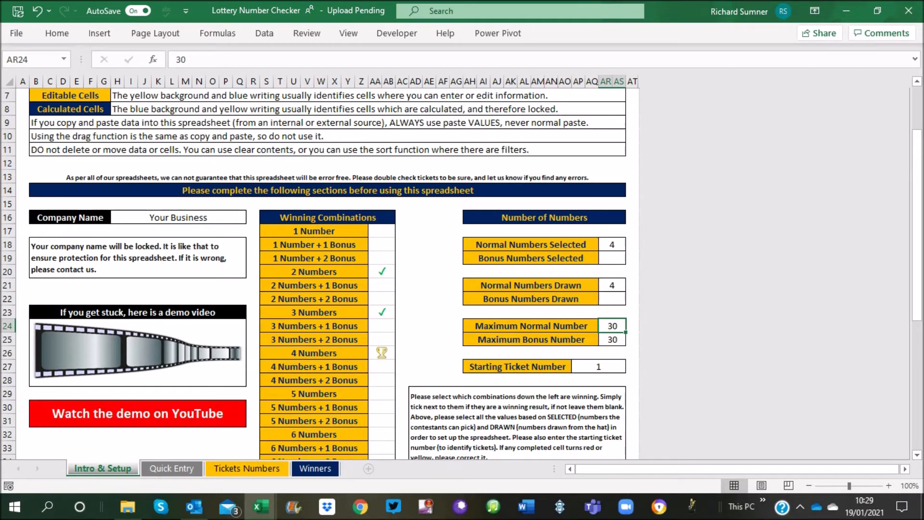
{"action": "scroll", "coordinate": [328, 269], "scroll_direction": "down", "scroll_amount": 2}
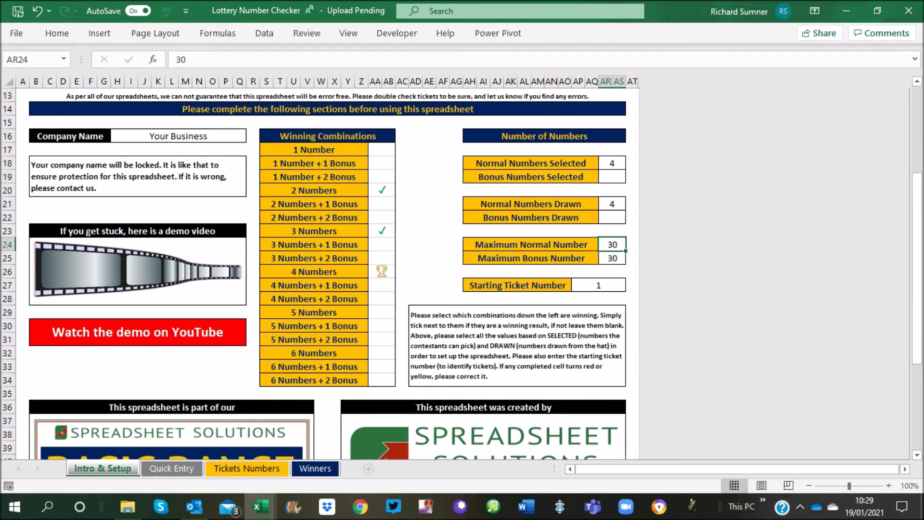
- Check which ticket numbers are offered for the first two rows of the Number column on the Tickets Numbers sheet
{"action": "left_click", "coordinate": [247, 468]}
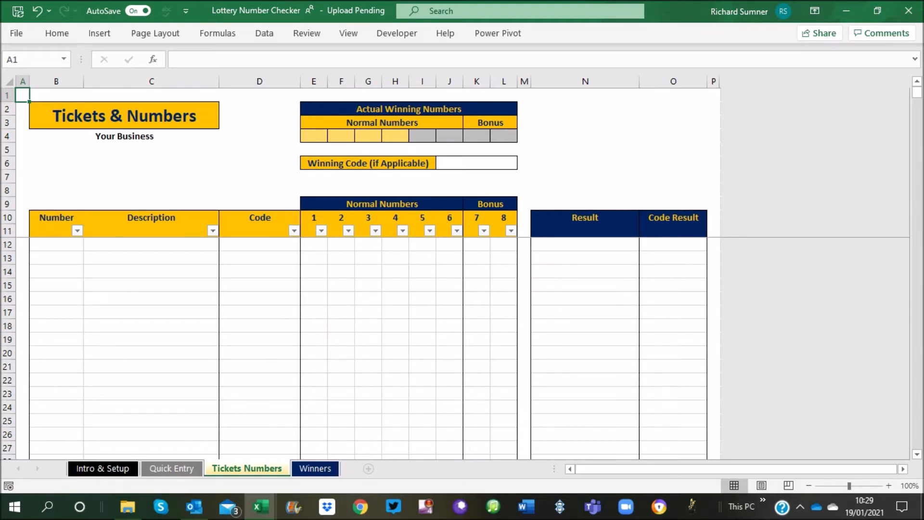
{"action": "left_click", "coordinate": [56, 245]}
{"action": "left_click", "coordinate": [90, 244]}
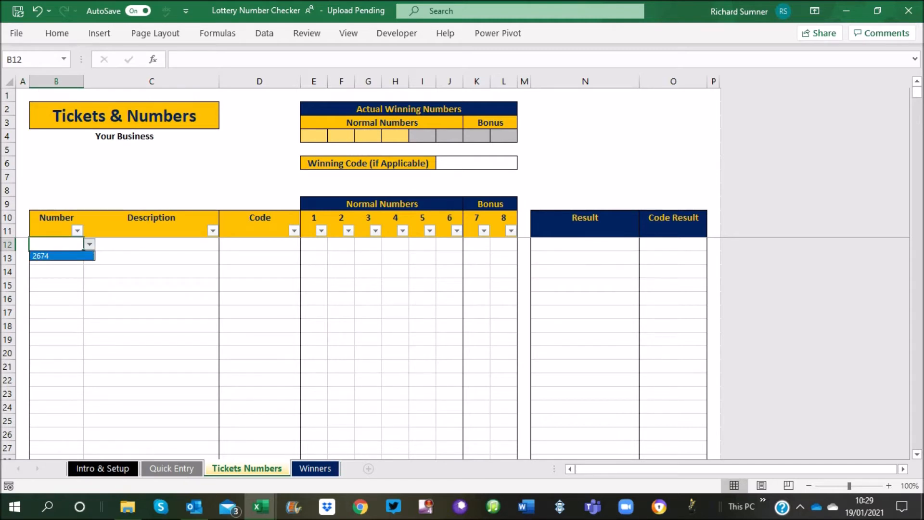
{"action": "key", "text": "Escape"}
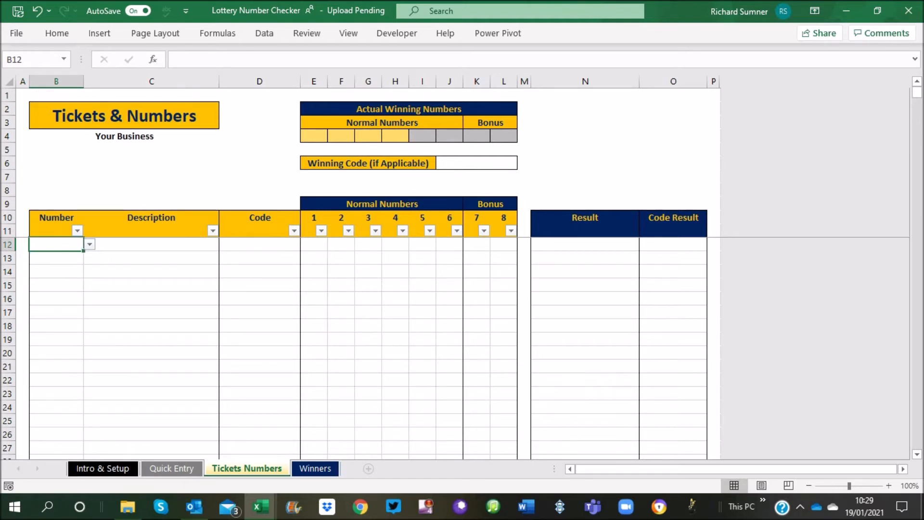
{"action": "left_click", "coordinate": [56, 258]}
{"action": "key", "text": "alt+Down"}
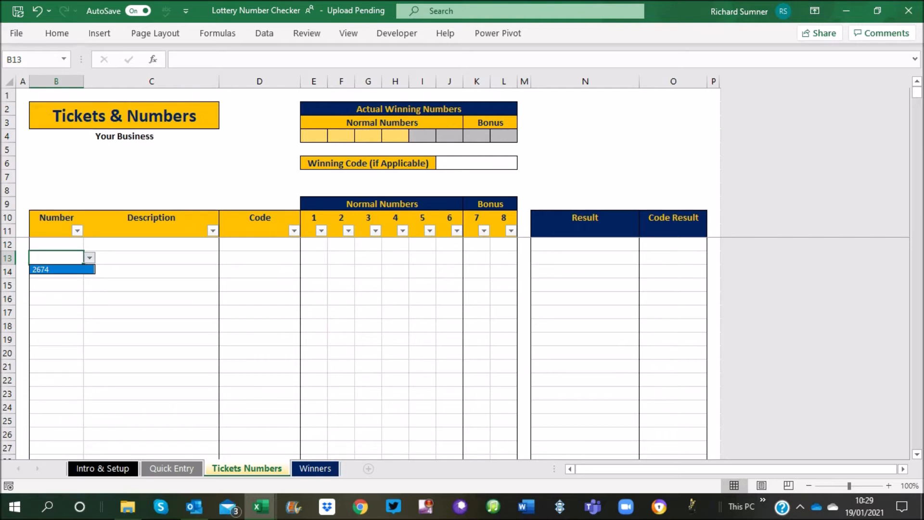
{"action": "key", "text": "Escape"}
{"action": "left_click", "coordinate": [56, 244]}
- Enter ticket number 2674 in the first empty row of the Number column on the Quick Entry sheet
{"action": "left_click", "coordinate": [172, 468]}
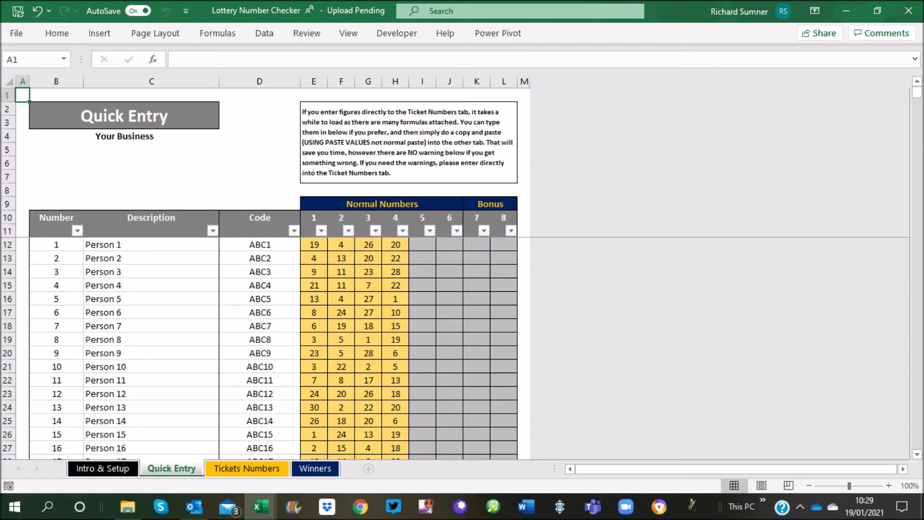
{"action": "left_click", "coordinate": [57, 326]}
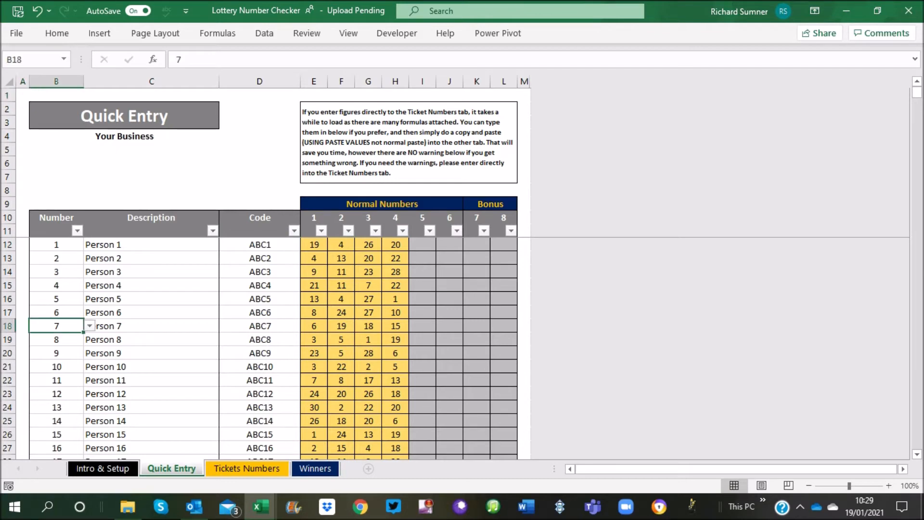
{"action": "key", "text": "ctrl+Down"}
{"action": "key", "text": "Down"}
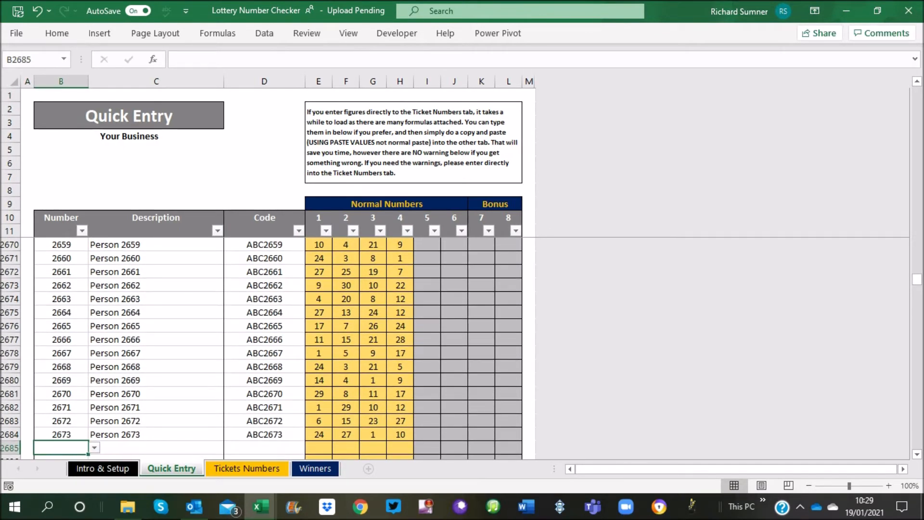
{"action": "key", "text": "alt+Down"}
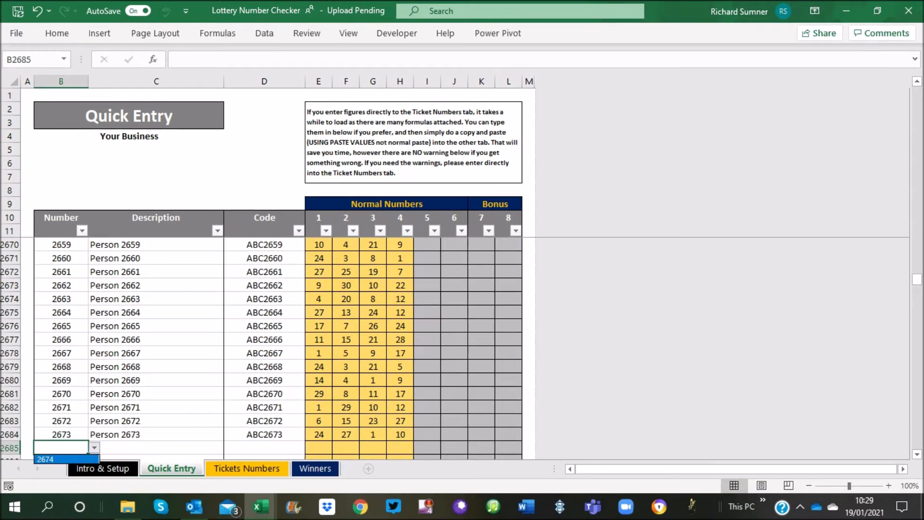
{"action": "key", "text": "Return"}
{"action": "scroll", "coordinate": [278, 349], "scroll_direction": "down", "scroll_amount": 2}
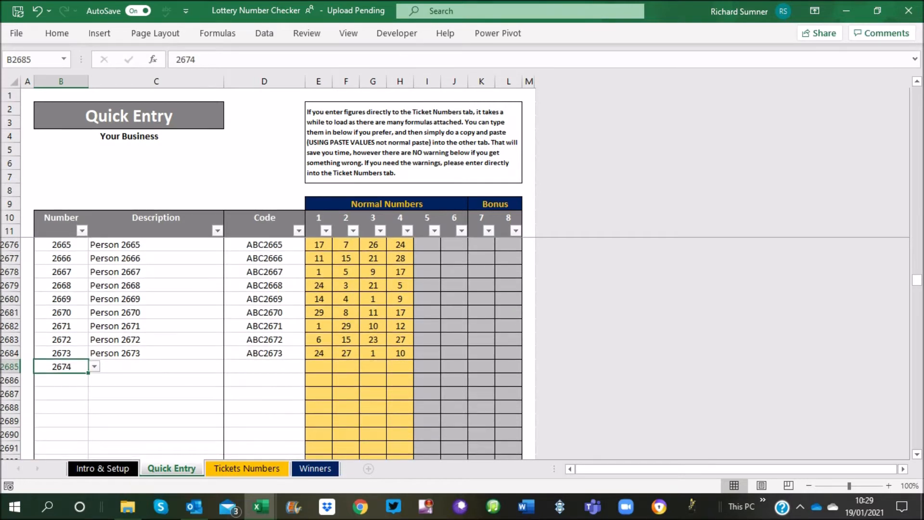
- Add ticket numbers 2675 and 2676 in the two rows below ticket 2674
{"action": "key", "text": "alt+Down"}
{"action": "key", "text": "Return"}
{"action": "key", "text": "ctrl+z"}
{"action": "key", "text": "Down"}
{"action": "key", "text": "alt+Down"}
{"action": "key", "text": "Return"}
{"action": "key", "text": "Down"}
{"action": "key", "text": "alt+Down"}
{"action": "key", "text": "Return"}
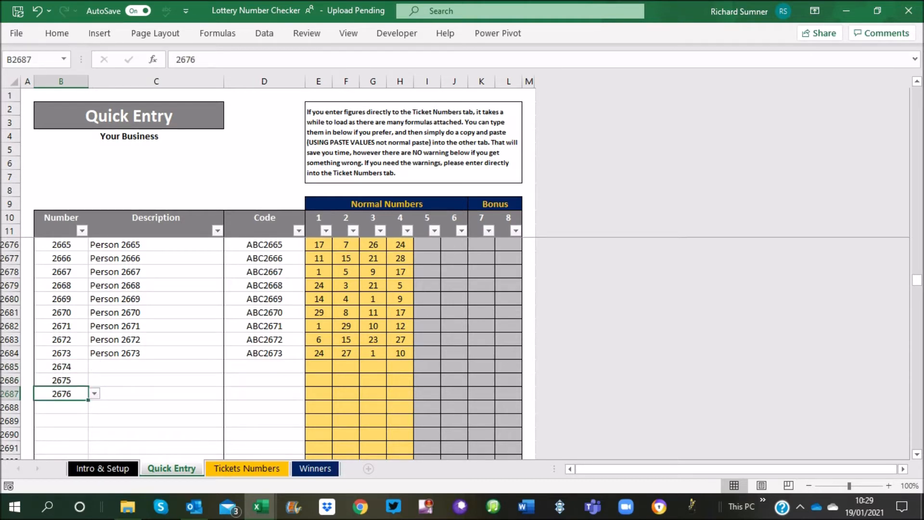
- Clear the trial ticket numbers 2674 to 2676 from the end of the Quick Entry list
{"action": "left_click_drag", "start_coordinate": [67, 366], "coordinate": [70, 392]}
{"action": "right_click", "coordinate": [72, 386]}
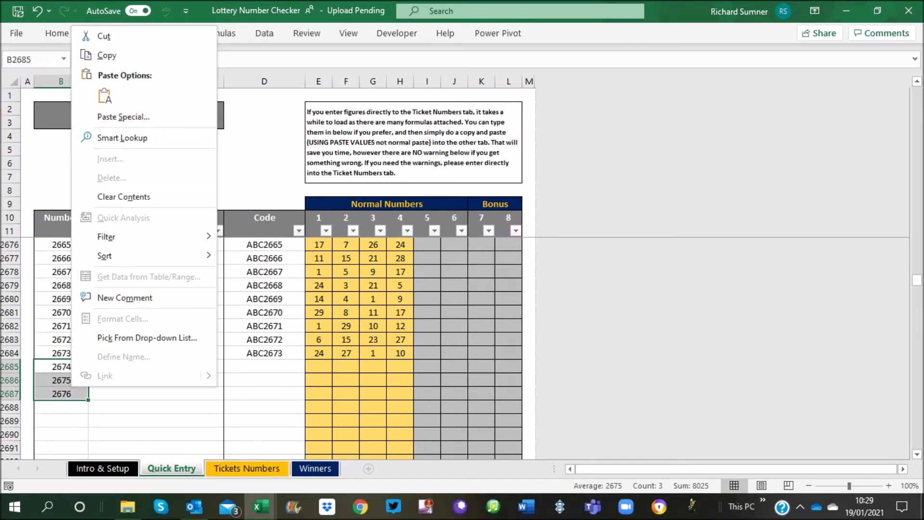
{"action": "key", "text": "Escape"}
{"action": "key", "text": "Delete"}
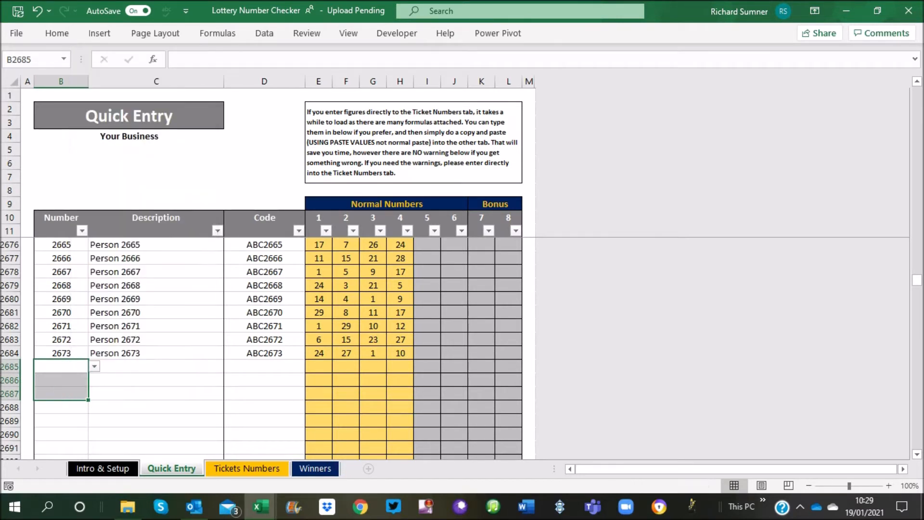
{"action": "left_click", "coordinate": [156, 394]}
{"action": "left_click", "coordinate": [61, 367]}
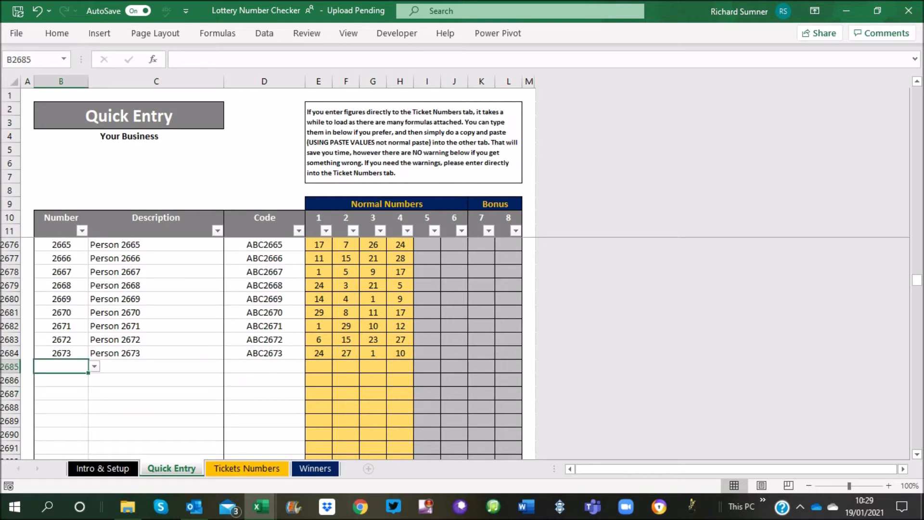
- Return to cell A1 at the start of the Quick Entry sheet
{"action": "key", "text": "ctrl+Up"}
{"action": "key", "text": "ctrl+Up"}
{"action": "key", "text": "ctrl+Up"}
{"action": "key", "text": "ctrl+Up"}
{"action": "key", "text": "ctrl+Up"}
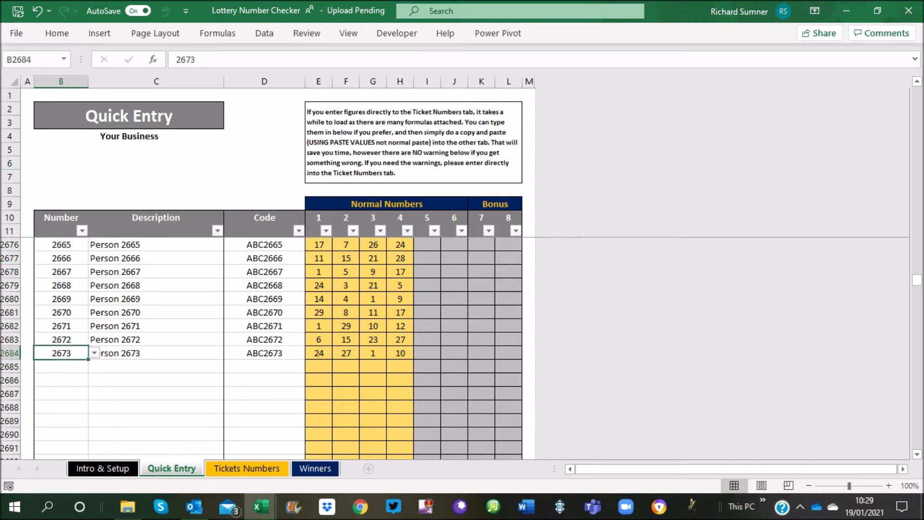
{"action": "key", "text": "ctrl+Left"}
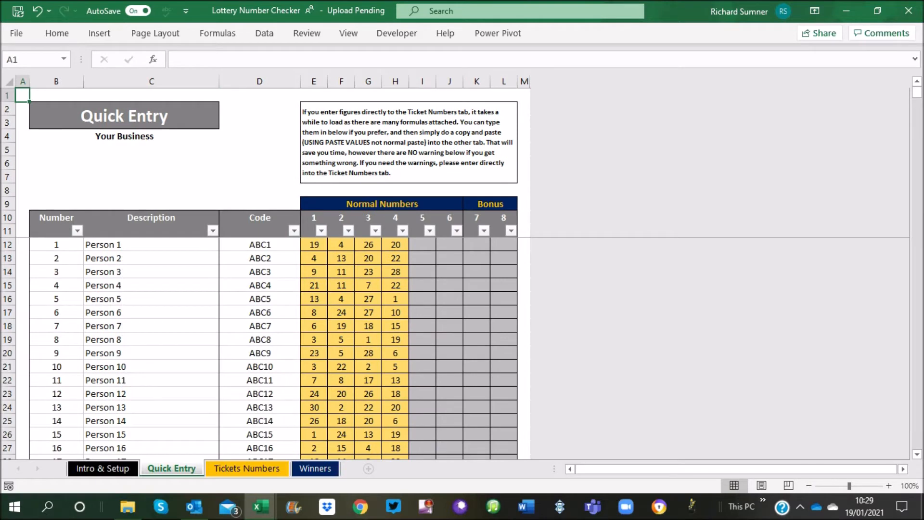
- Choose 4 for Normal Numbers Selected on the Intro & Setup sheet
{"action": "left_click", "coordinate": [102, 469]}
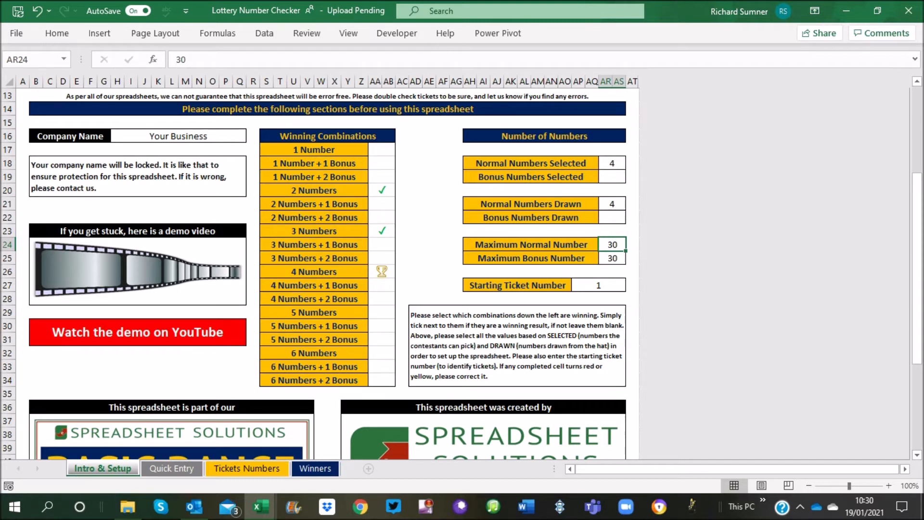
{"action": "left_click", "coordinate": [429, 163]}
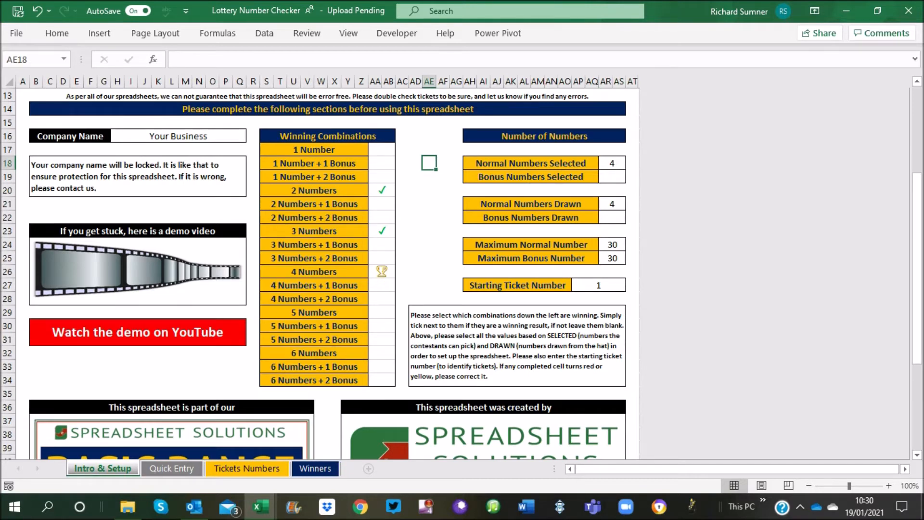
{"action": "scroll", "coordinate": [429, 163], "scroll_direction": "up", "scroll_amount": 2}
{"action": "scroll", "coordinate": [429, 163], "scroll_direction": "down", "scroll_amount": 1}
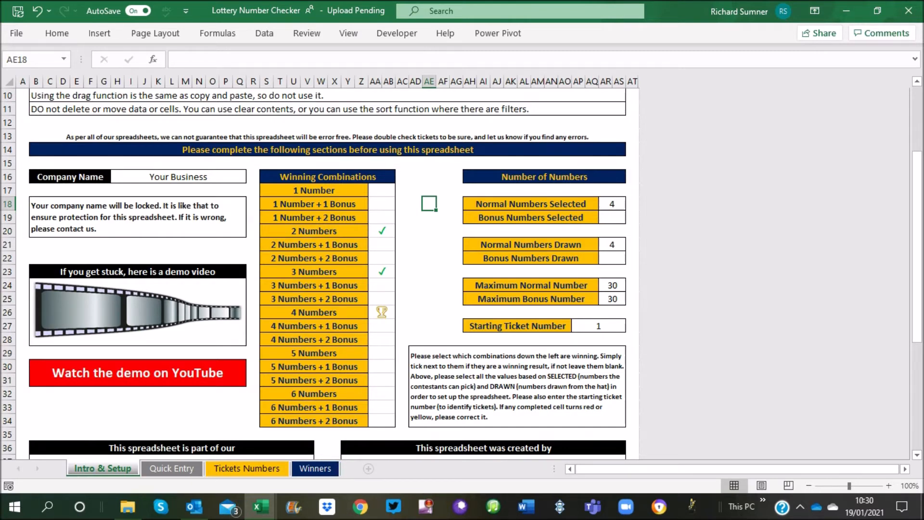
{"action": "left_click", "coordinate": [612, 204]}
{"action": "key", "text": "alt+Down"}
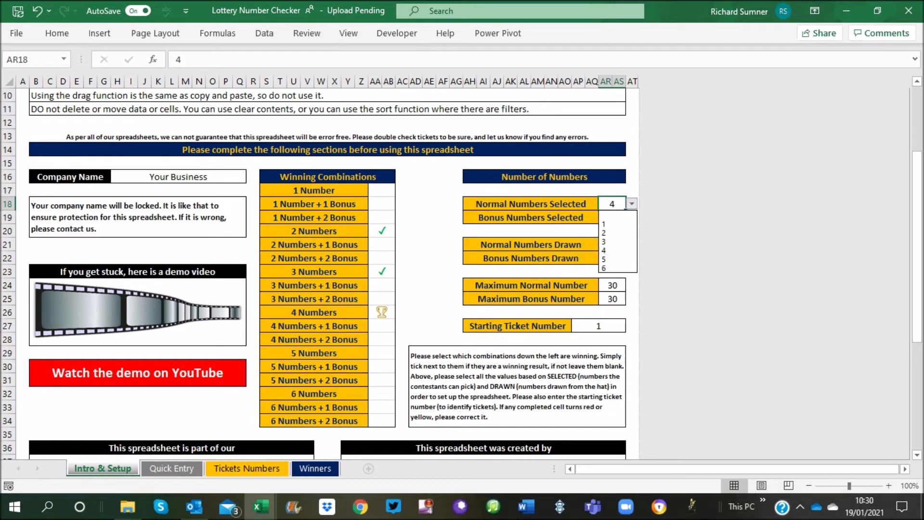
{"action": "key", "text": "Down"}
{"action": "key", "text": "Down"}
{"action": "key", "text": "Down"}
{"action": "key", "text": "Down"}
{"action": "key", "text": "Return"}
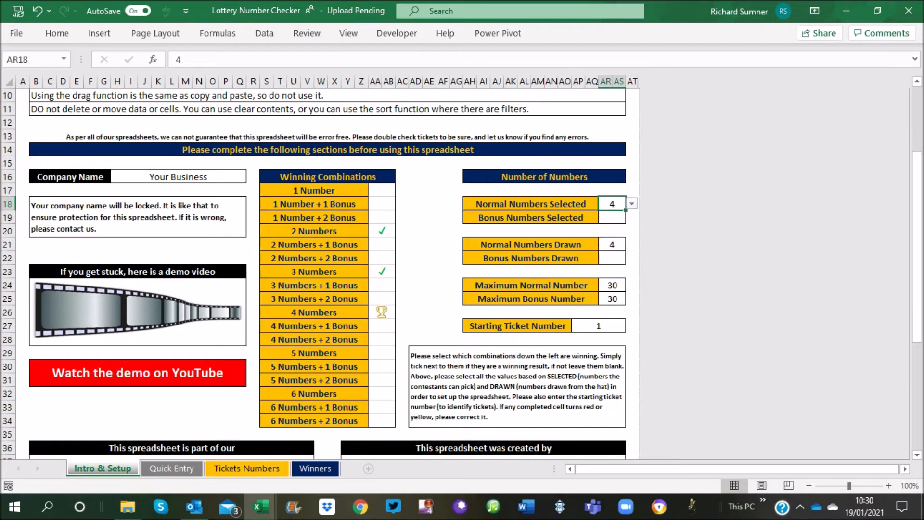
- Check the available choices for Bonus Numbers Selected without picking one
{"action": "key", "text": "Down"}
{"action": "key", "text": "alt+Down"}
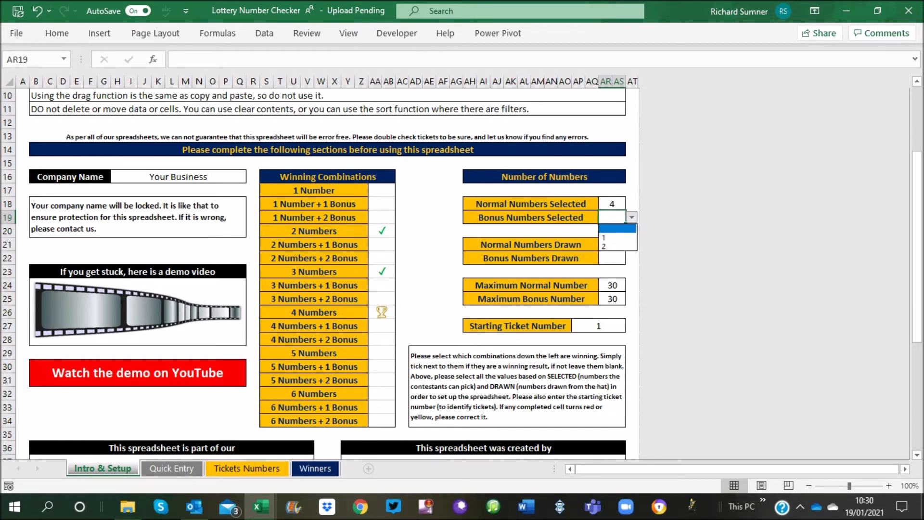
{"action": "key", "text": "Escape"}
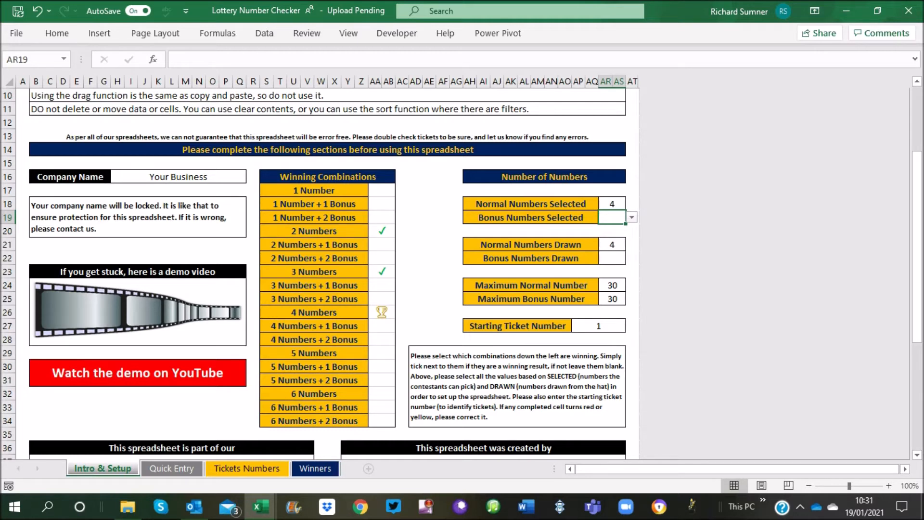
- Look through the marker choices for the 2 Numbers + 1 Bonus winning combination and choose the blank option
{"action": "left_click", "coordinate": [381, 245]}
{"action": "left_click", "coordinate": [401, 245]}
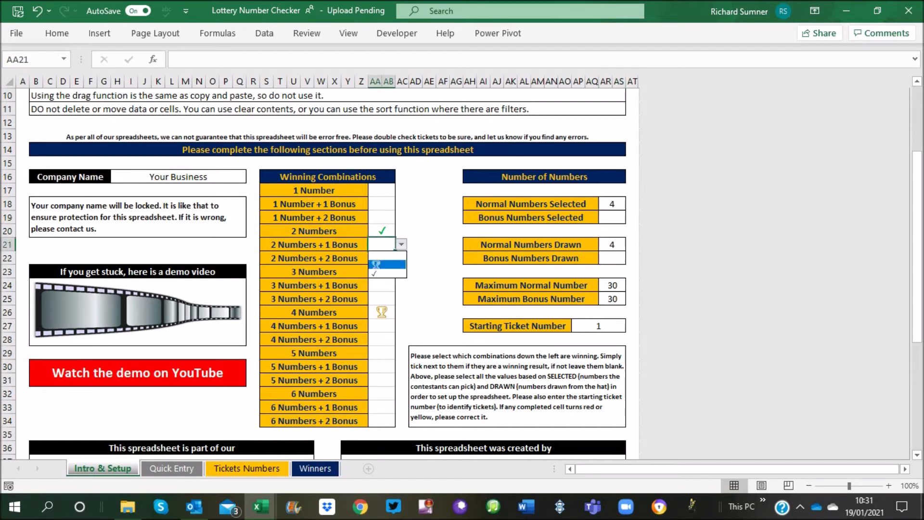
{"action": "key", "text": "Down"}
{"action": "key", "text": "Up"}
{"action": "key", "text": "Down"}
{"action": "key", "text": "Up"}
{"action": "key", "text": "Up"}
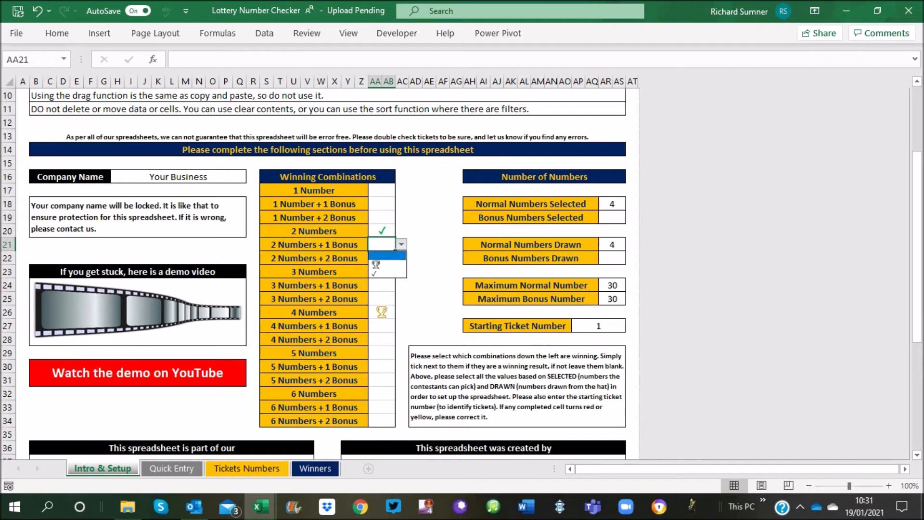
{"action": "key", "text": "Return"}
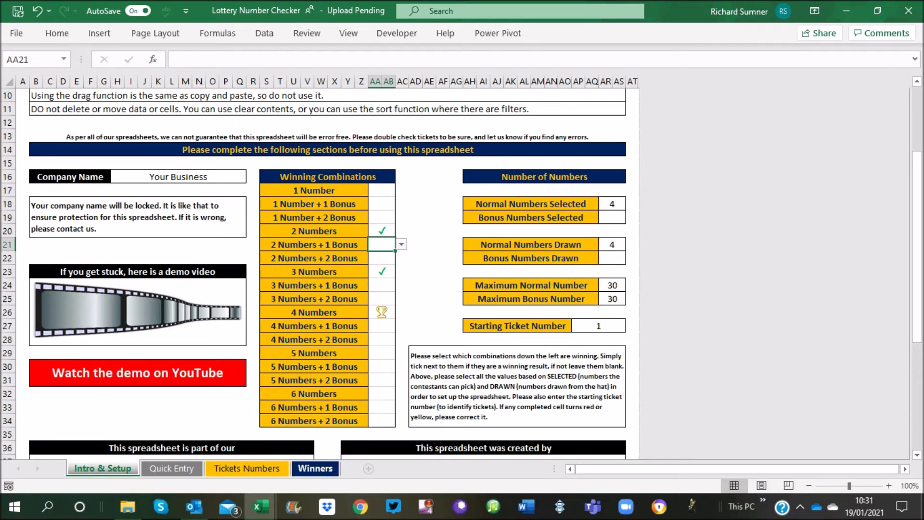
- Check the winning combination columns on the Winners sheet, and return to the start of the Intro & Setup sheet
{"action": "left_click", "coordinate": [316, 468]}
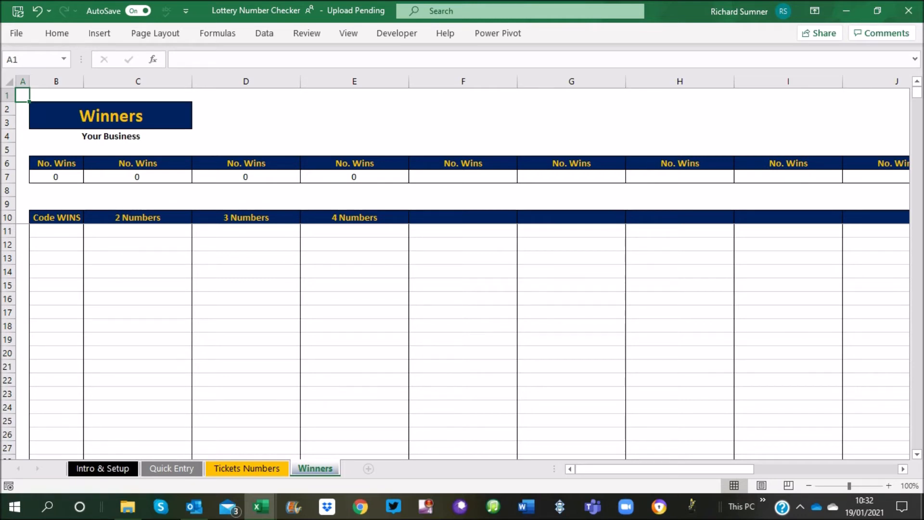
{"action": "left_click", "coordinate": [102, 468]}
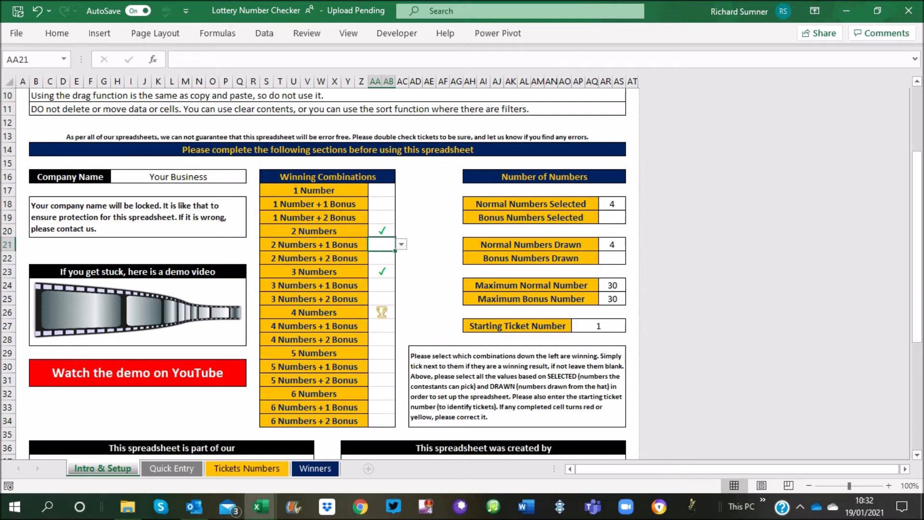
{"action": "left_click", "coordinate": [416, 163]}
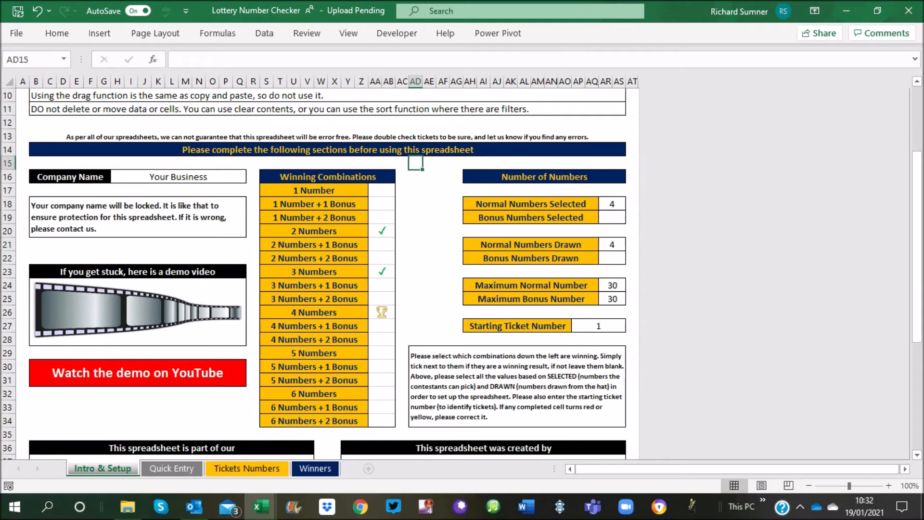
{"action": "key", "text": "Home"}
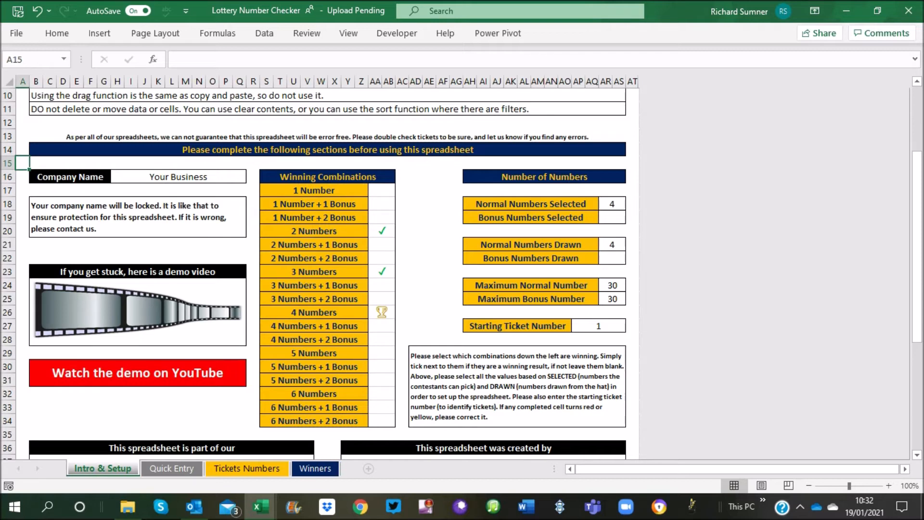
{"action": "key", "text": "ctrl+Home"}
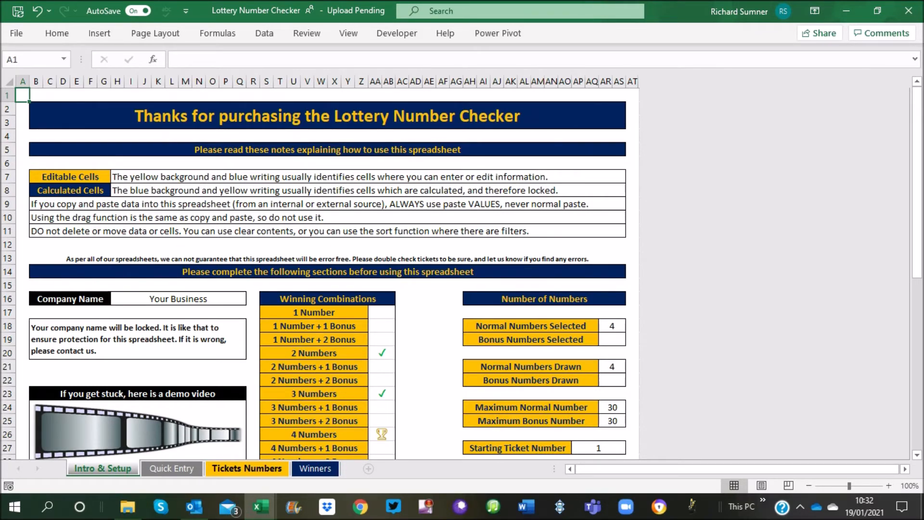
- Check the ticket number choices offered in the first row of the Tickets Numbers sheet
{"action": "left_click", "coordinate": [247, 468]}
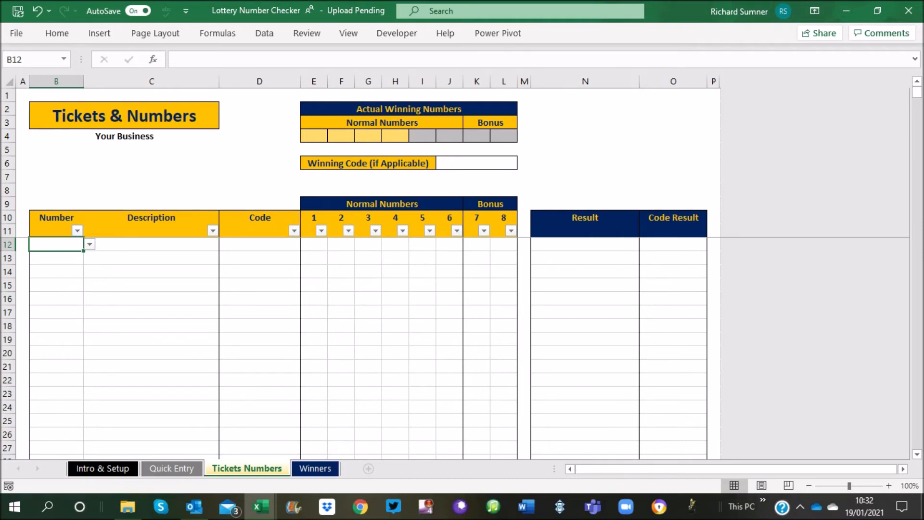
{"action": "left_click", "coordinate": [89, 244]}
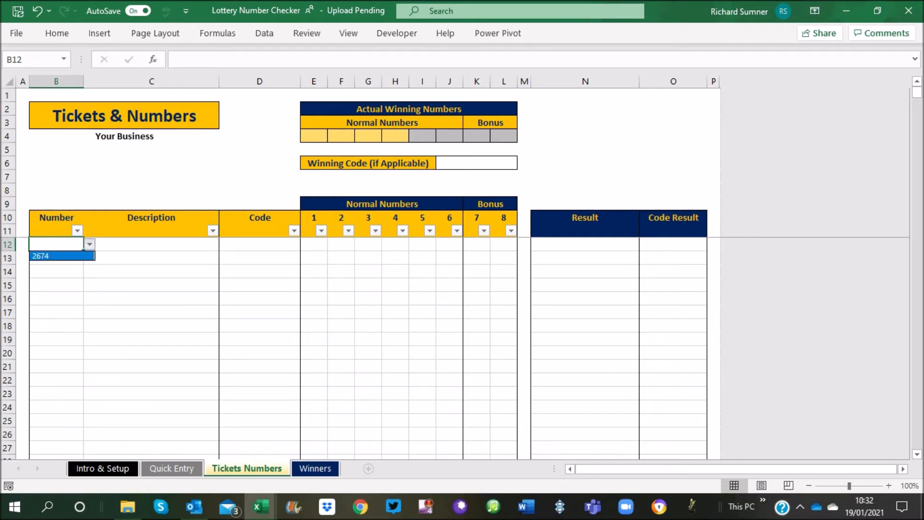
{"action": "left_click", "coordinate": [62, 256]}
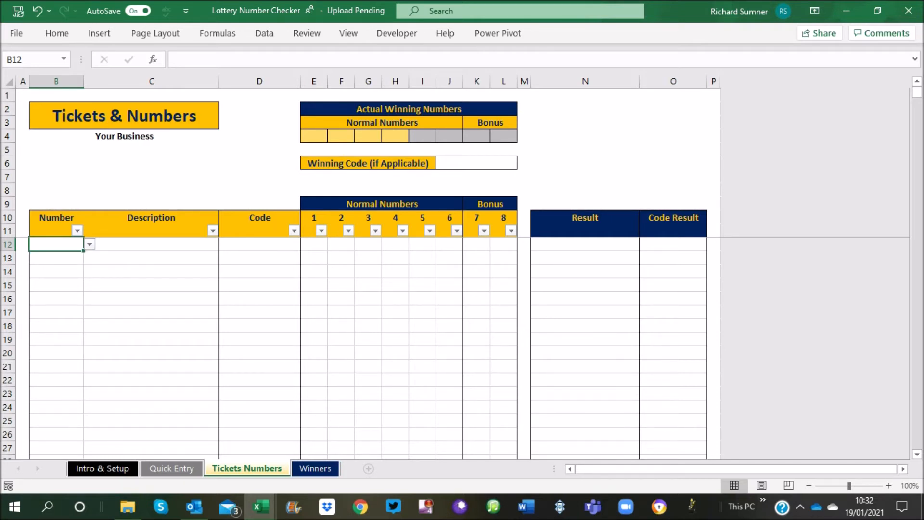
- Examine the Description, Code and Normal Numbers columns of the empty ticket table
{"action": "left_click", "coordinate": [151, 244]}
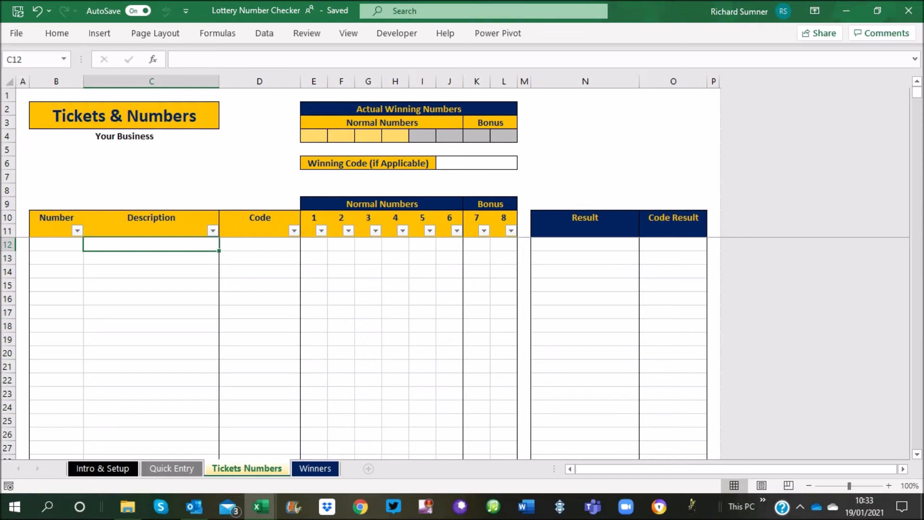
{"action": "left_click", "coordinate": [260, 325]}
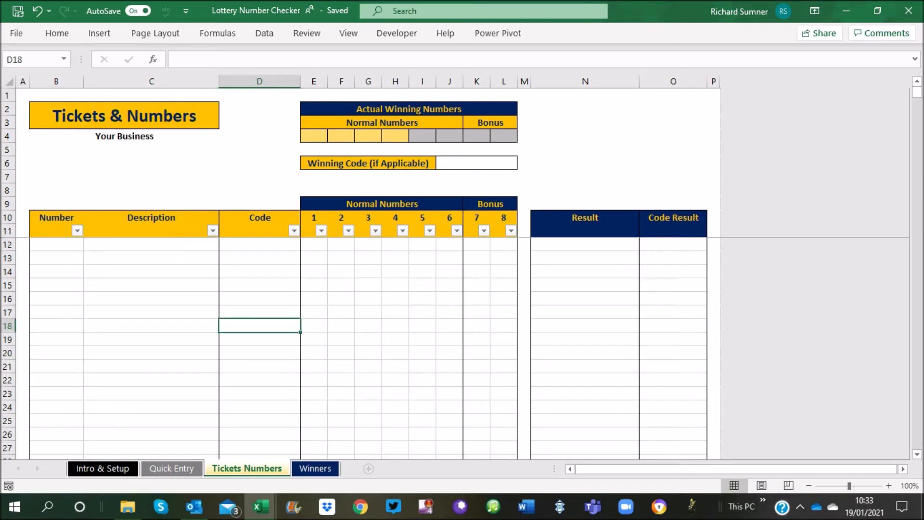
{"action": "left_click", "coordinate": [260, 218]}
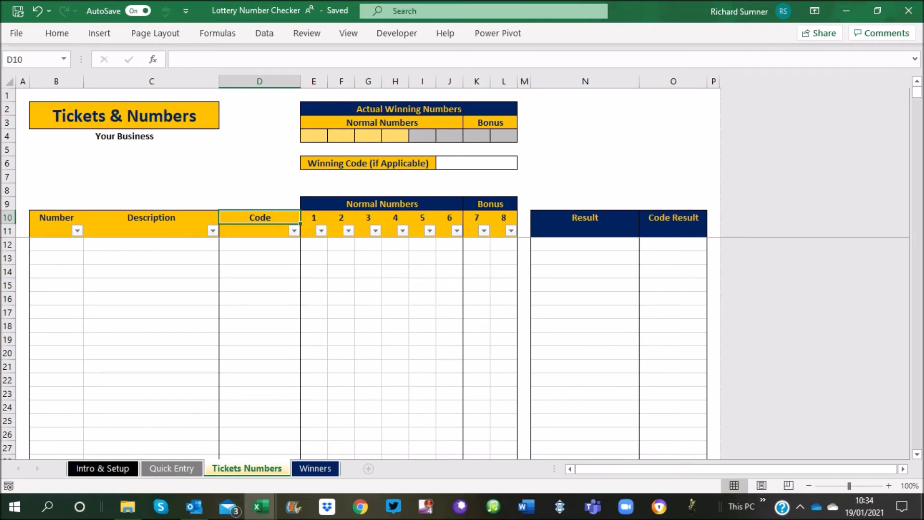
{"action": "left_click", "coordinate": [260, 244]}
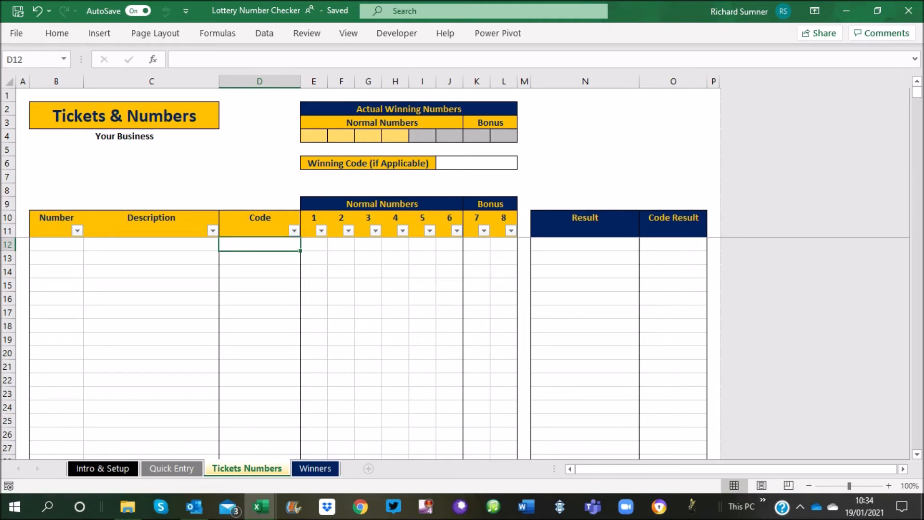
{"action": "key", "text": "Right"}
{"action": "key", "text": "Right"}
{"action": "key", "text": "Right"}
{"action": "key", "text": "Right"}
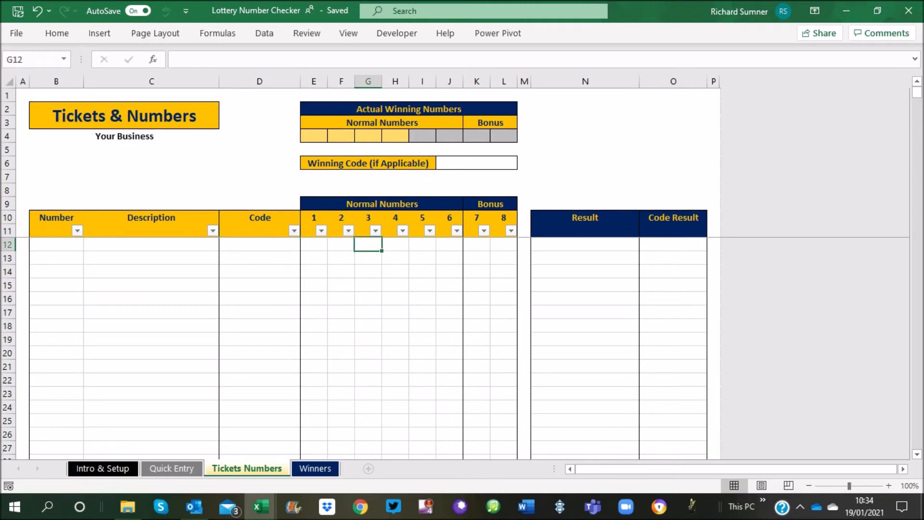
- Choose 2674 as the ticket number in the first row of the ticket table
{"action": "left_click", "coordinate": [56, 244]}
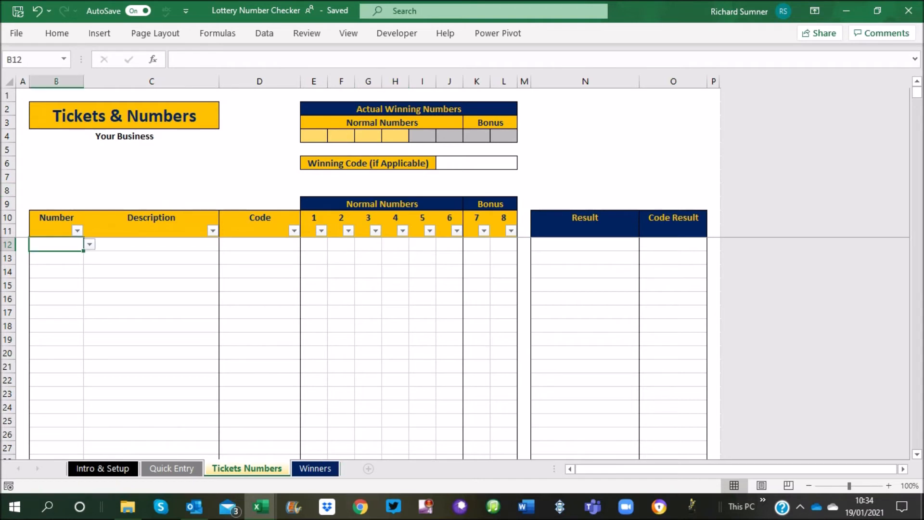
{"action": "left_click", "coordinate": [90, 244]}
{"action": "left_click", "coordinate": [62, 256]}
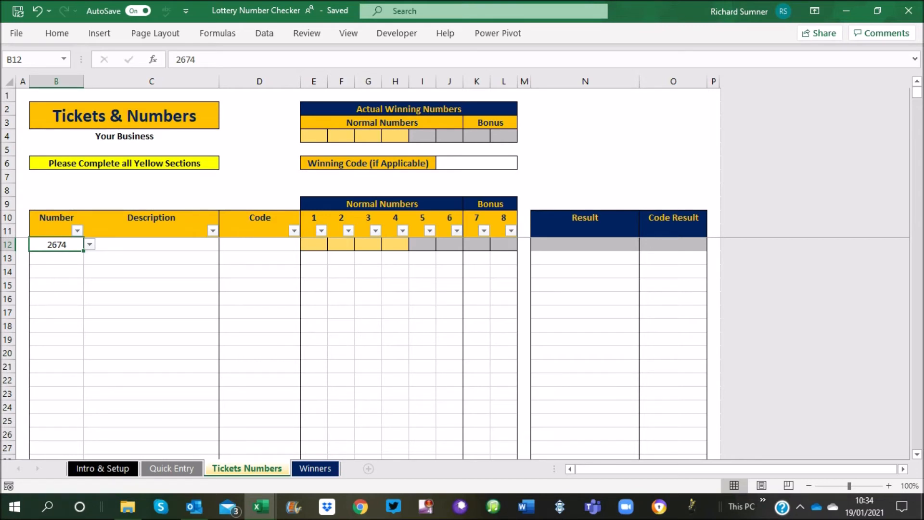
- Enter 5 as the first normal number of ticket 2674
{"action": "key", "text": "Right"}
{"action": "key", "text": "Right"}
{"action": "key", "text": "Right"}
{"action": "key", "text": "Right"}
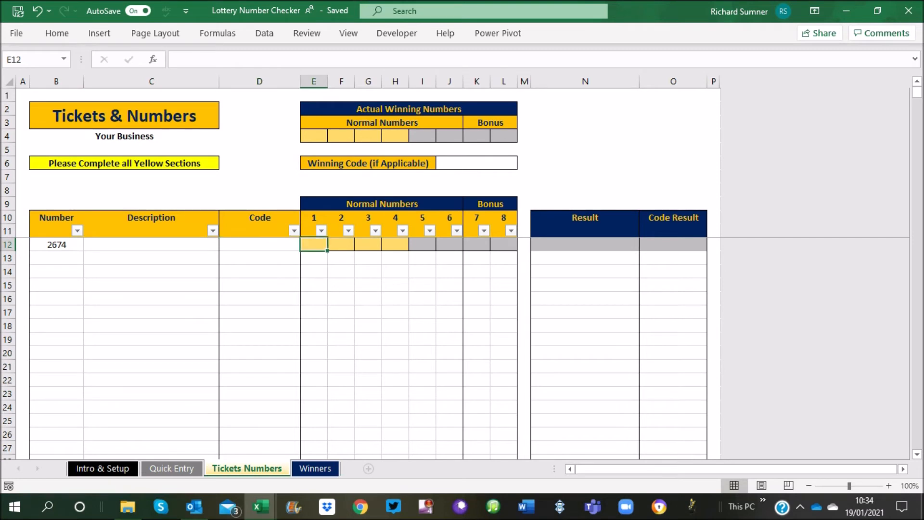
{"action": "key", "text": "Left"}
{"action": "type", "text": "5"}
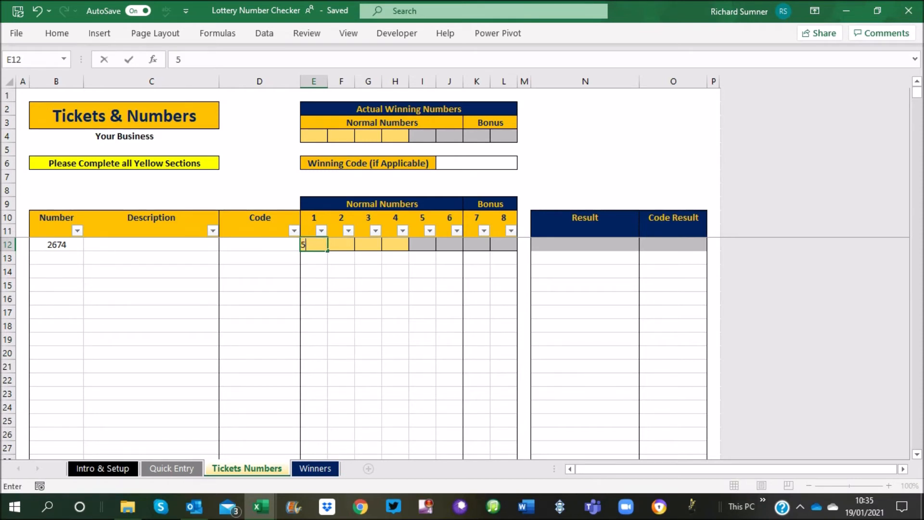
{"action": "key", "text": "Return"}
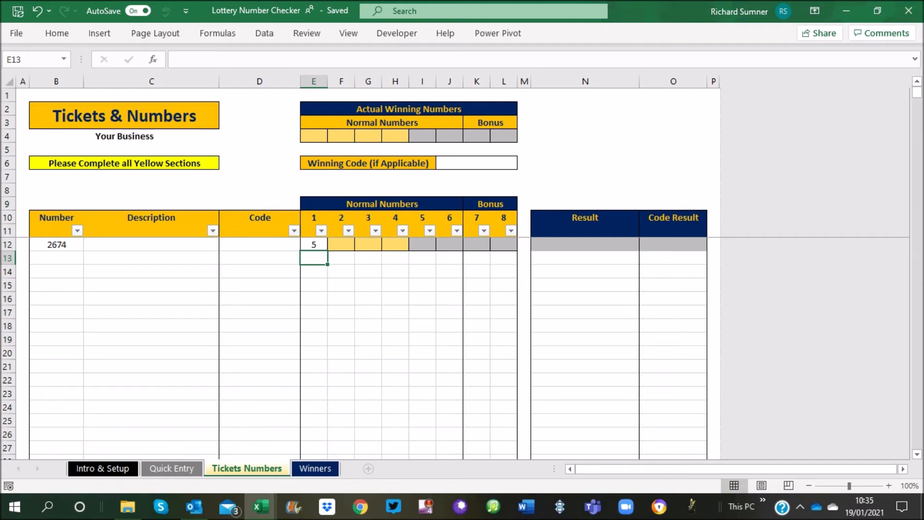
- Clear the first normal number and the ticket number from the first row of the ticket table
{"action": "left_click", "coordinate": [313, 244]}
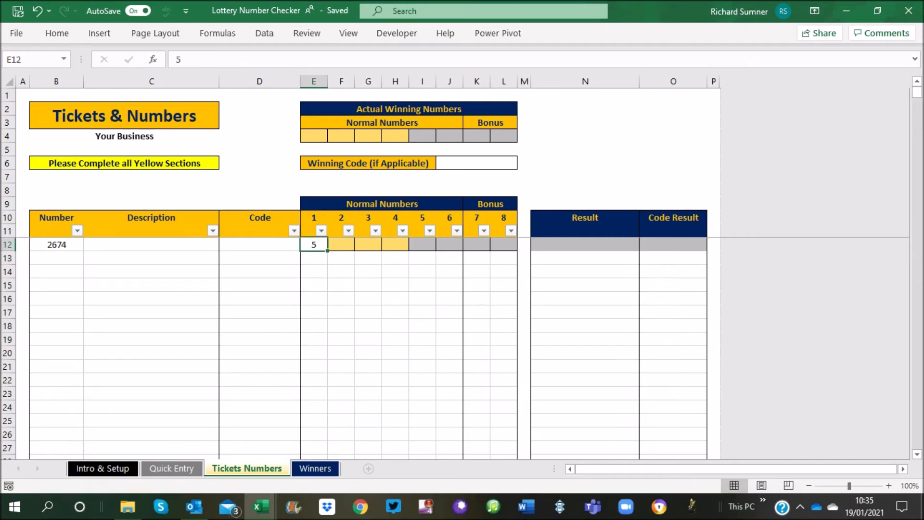
{"action": "key", "text": "BackSpace"}
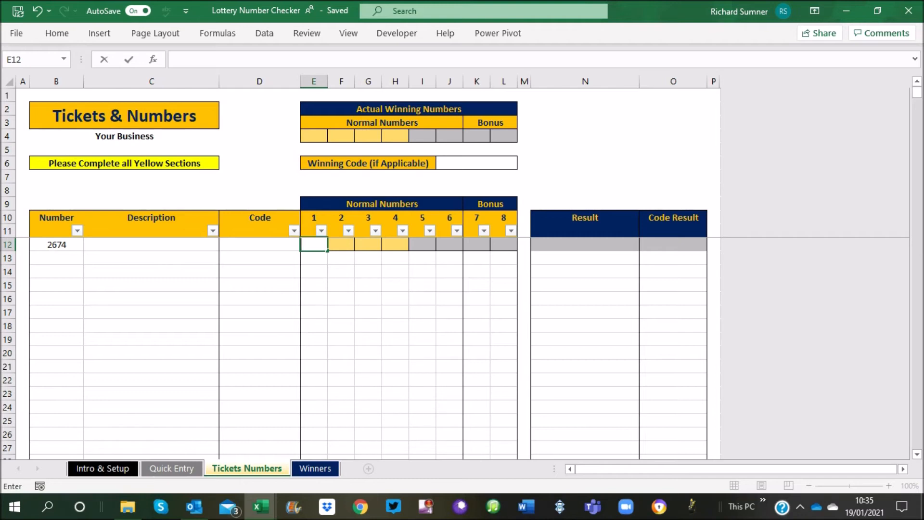
{"action": "key", "text": "Return"}
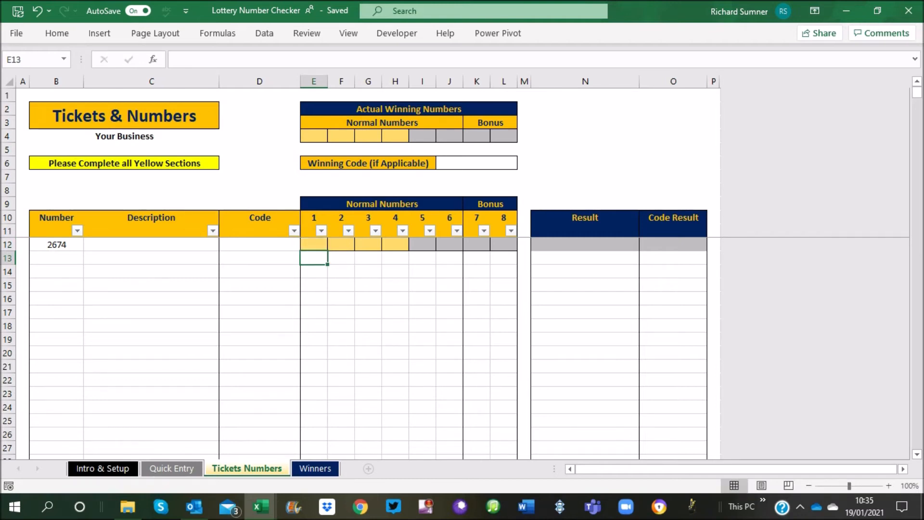
{"action": "left_click", "coordinate": [151, 245]}
{"action": "left_click", "coordinate": [56, 245]}
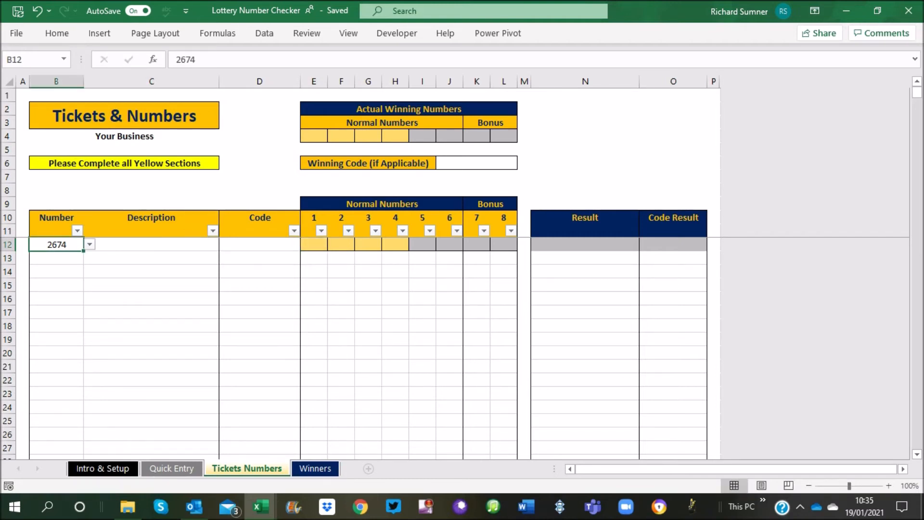
{"action": "key", "text": "BackSpace"}
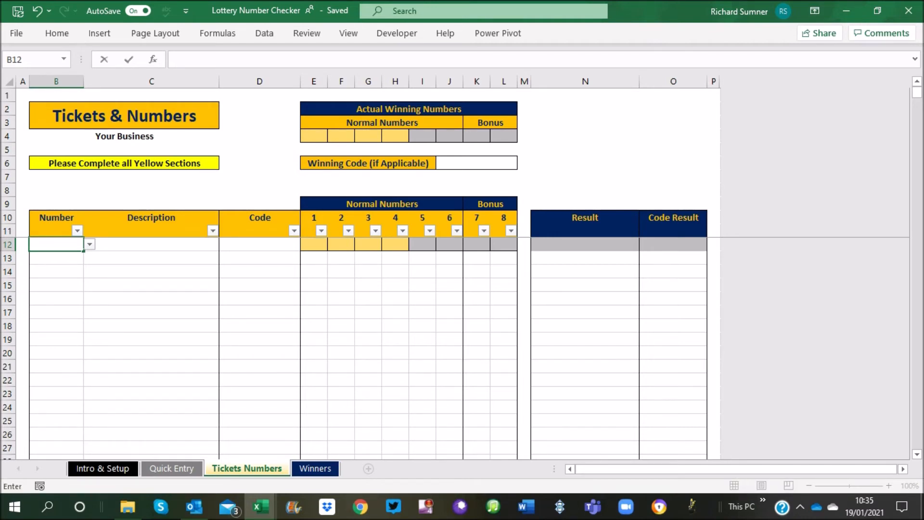
{"action": "key", "text": "Return"}
{"action": "key", "text": "Up"}
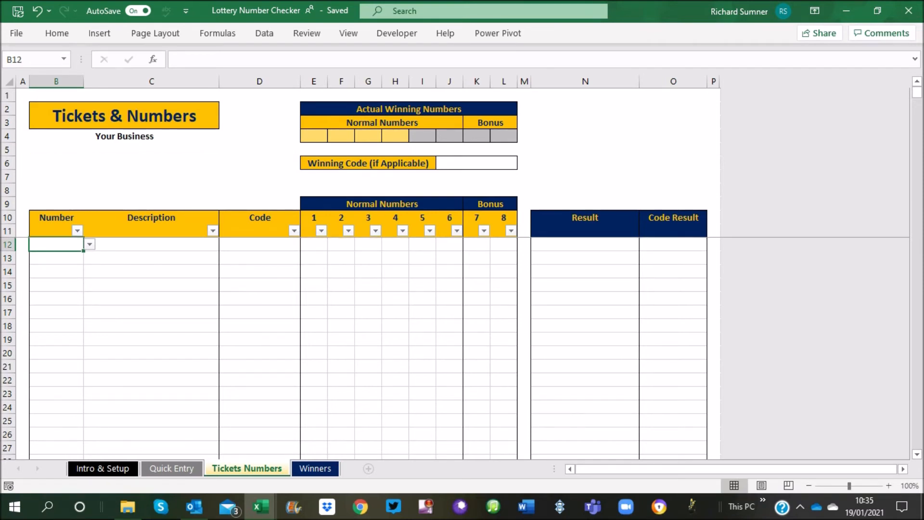
- Switch to the Quick Entry sheet and go to the empty rows below the last ticket
{"action": "left_click", "coordinate": [171, 469]}
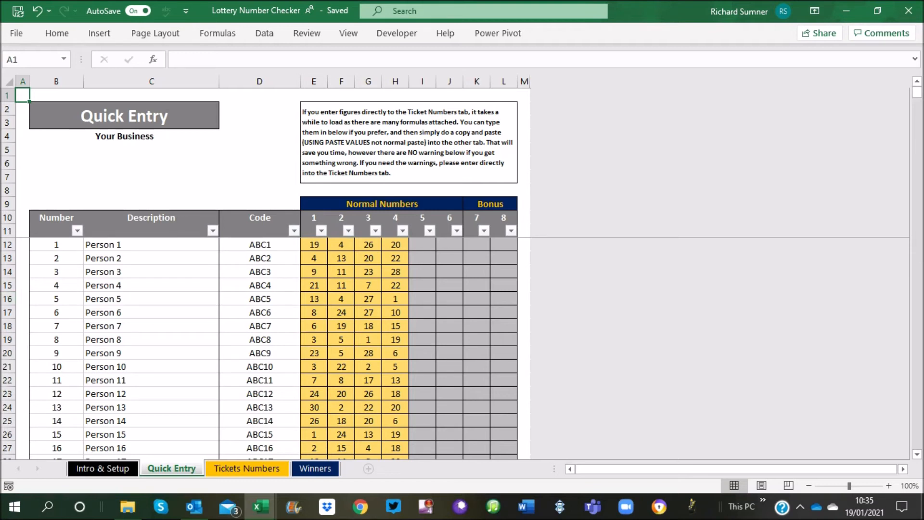
{"action": "left_click", "coordinate": [56, 312]}
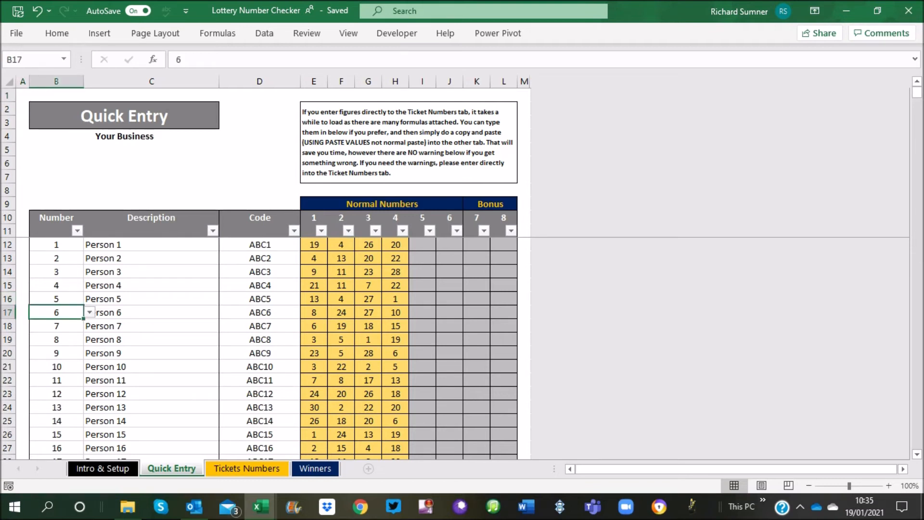
{"action": "key", "text": "ctrl+Down"}
{"action": "key", "text": "Down"}
{"action": "key", "text": "Down"}
{"action": "key", "text": "Down"}
{"action": "key", "text": "Down"}
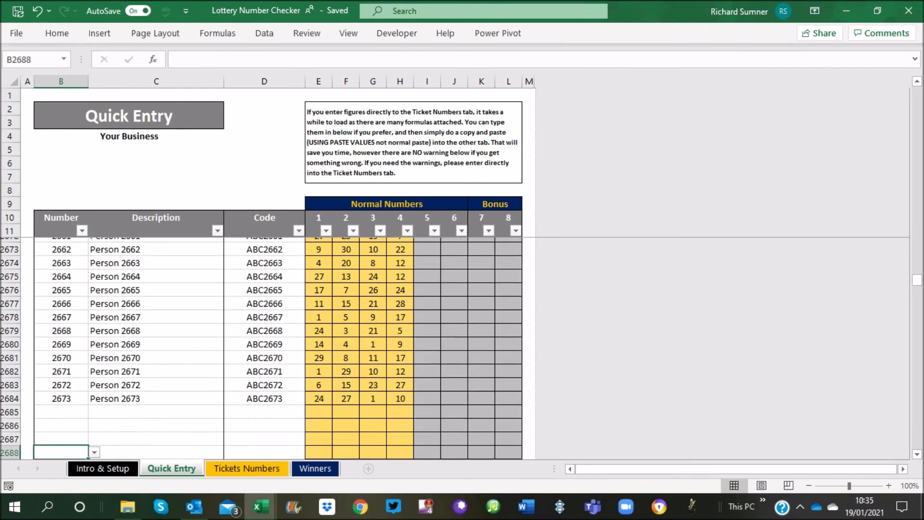
- Enter 5, 2, 6 and 23 as normal numbers in the first empty row below the Quick Entry tickets
{"action": "left_click", "coordinate": [319, 407]}
{"action": "type", "text": "5"}
{"action": "key", "text": "Tab"}
{"action": "type", "text": "2"}
{"action": "key", "text": "Tab"}
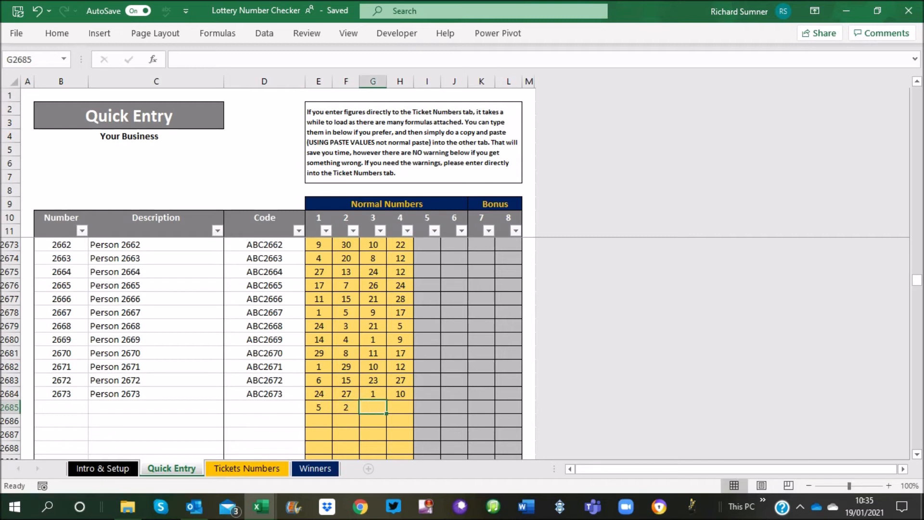
{"action": "type", "text": "6"}
{"action": "key", "text": "Tab"}
{"action": "type", "text": "23"}
{"action": "key", "text": "Tab"}
- Clear the four normal numbers from row 2685 and return to that row's Number cell
{"action": "key", "text": "Left"}
{"action": "key", "text": "Left"}
{"action": "key", "text": "Left"}
{"action": "key", "text": "Left"}
{"action": "key", "text": "Left"}
{"action": "key", "text": "Left"}
{"action": "key", "text": "Right"}
{"action": "key", "text": "Right"}
{"action": "key", "text": "Right"}
{"action": "key", "text": "Left"}
{"action": "key", "text": "BackSpace"}
{"action": "key", "text": "Right"}
{"action": "key", "text": "Delete"}
{"action": "key", "text": "Right"}
{"action": "key", "text": "Delete"}
{"action": "key", "text": "Right"}
{"action": "key", "text": "Delete"}
{"action": "key", "text": "Left"}
{"action": "key", "text": "Home"}
{"action": "key", "text": "Right"}
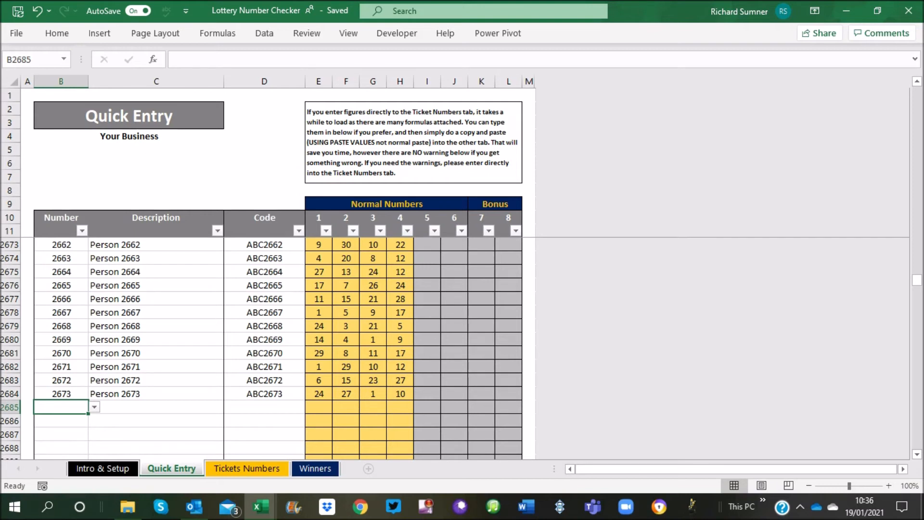
- Return to the start of the Quick Entry sheet and compare it with the Tickets Numbers sheet
{"action": "key", "text": "ctrl+Up"}
{"action": "key", "text": "ctrl+Up"}
{"action": "key", "text": "ctrl+Up"}
{"action": "key", "text": "ctrl+Up"}
{"action": "key", "text": "ctrl+Up"}
{"action": "key", "text": "ctrl+Up"}
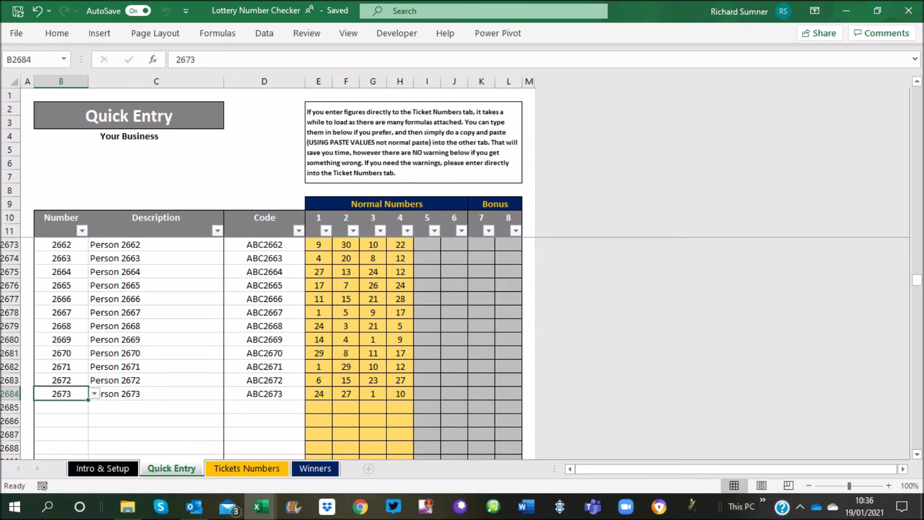
{"action": "key", "text": "ctrl+Left"}
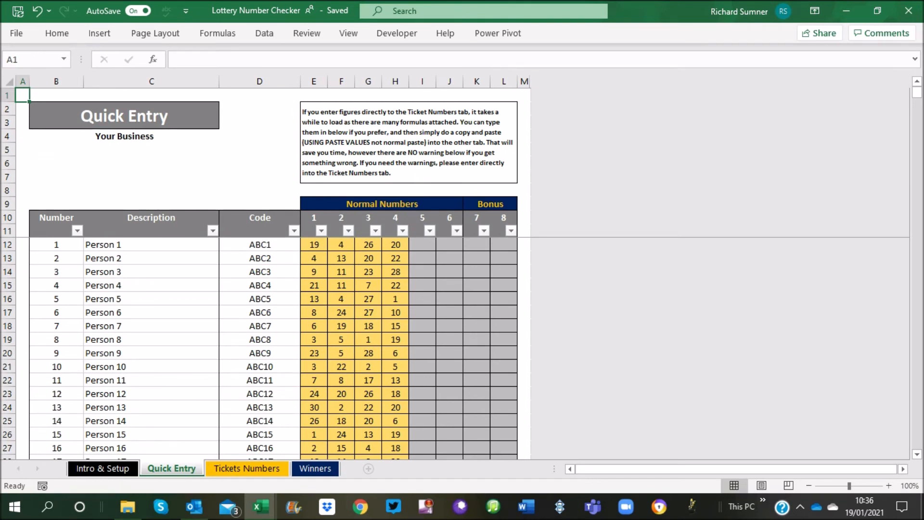
{"action": "key", "text": "ctrl+Page_Down"}
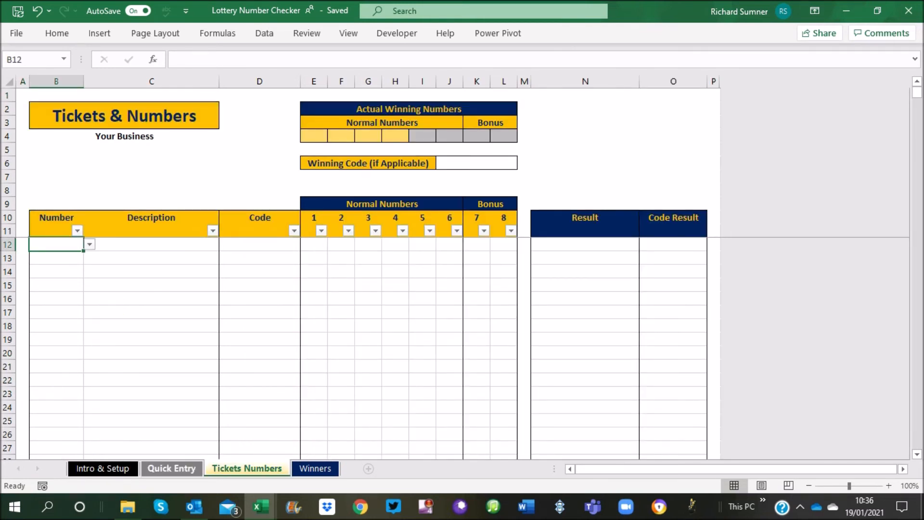
{"action": "key", "text": "ctrl+Page_Up"}
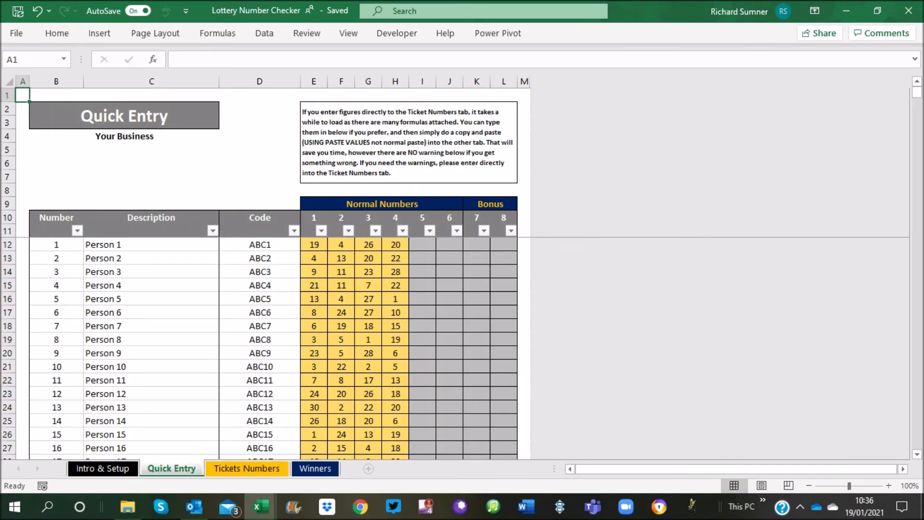
- Copy all Quick Entry ticket rows from Number through the fourth normal number, B12 to H2684
{"action": "left_click", "coordinate": [56, 244]}
{"action": "key", "text": "shift+Right"}
{"action": "key", "text": "shift+Right"}
{"action": "key", "text": "shift+Right"}
{"action": "key", "text": "shift+Right"}
{"action": "key", "text": "shift+Right"}
{"action": "key", "text": "shift+Right"}
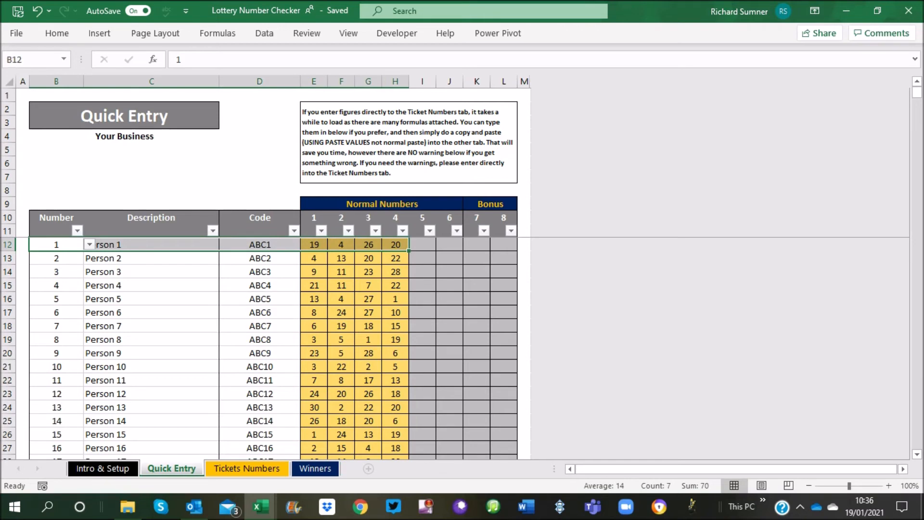
{"action": "key", "text": "ctrl+shift+Down"}
{"action": "right_click", "coordinate": [183, 300]}
{"action": "left_click", "coordinate": [217, 159]}
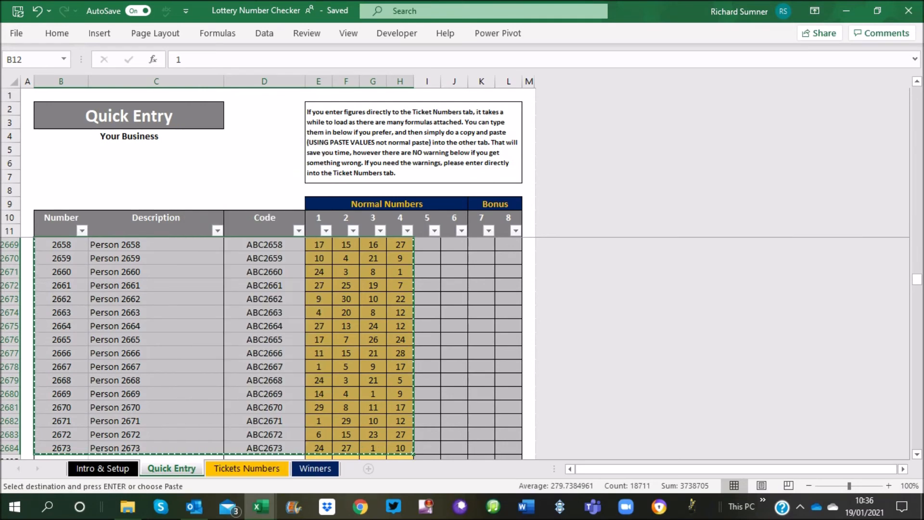
- Paste the copied tickets as values into the Tickets Numbers sheet starting at B12, and go to cell A1
{"action": "left_click", "coordinate": [247, 469]}
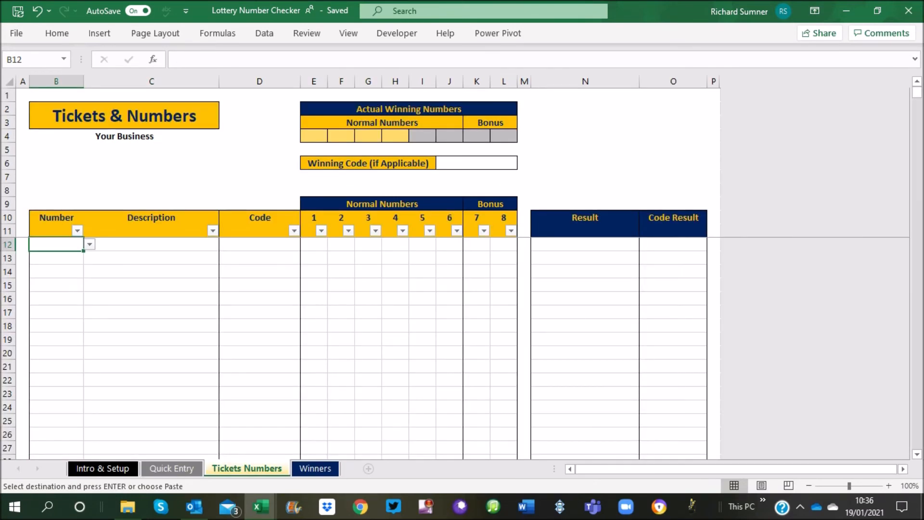
{"action": "right_click", "coordinate": [63, 245]}
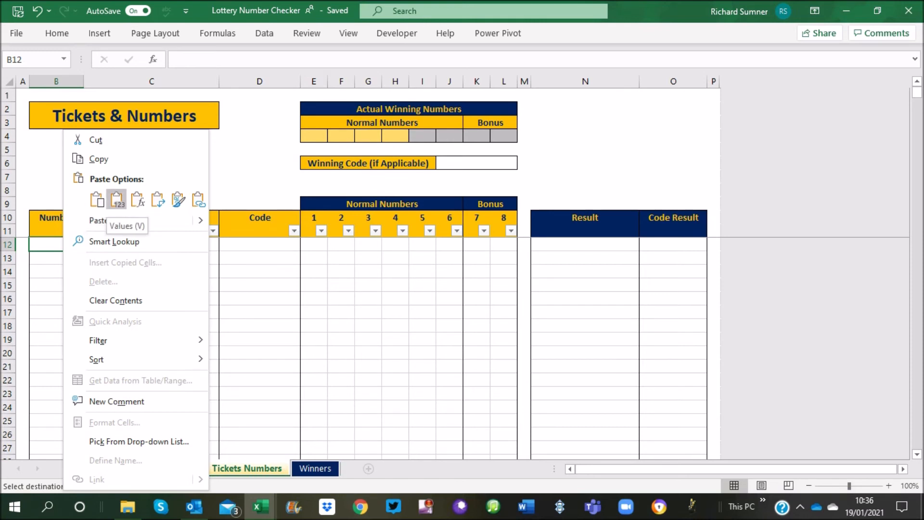
{"action": "left_click", "coordinate": [117, 198]}
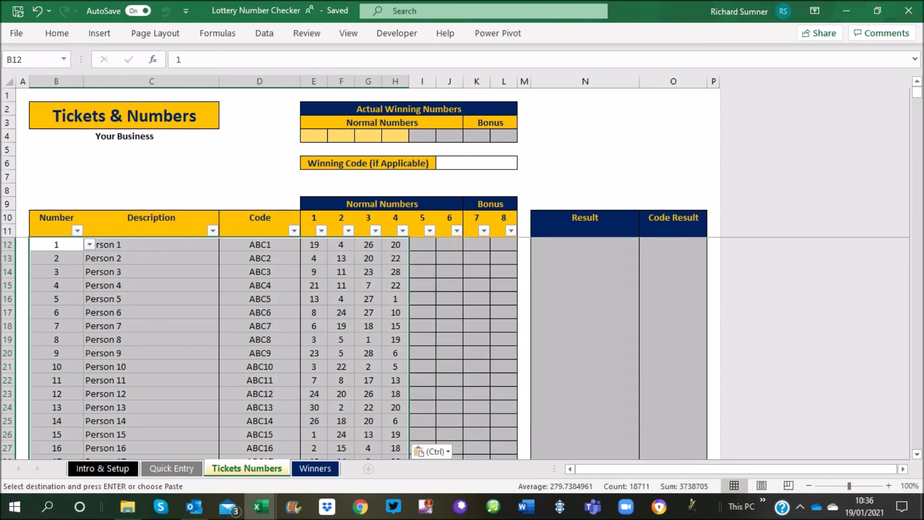
{"action": "left_click", "coordinate": [22, 95]}
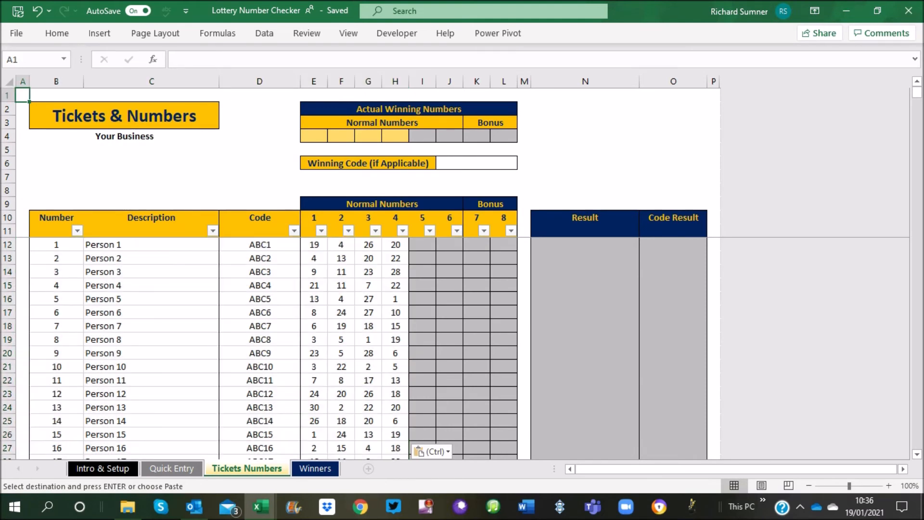
- Clear the contents of all Quick Entry ticket rows, B12 to H2684, and return to cell A1
{"action": "left_click", "coordinate": [172, 469]}
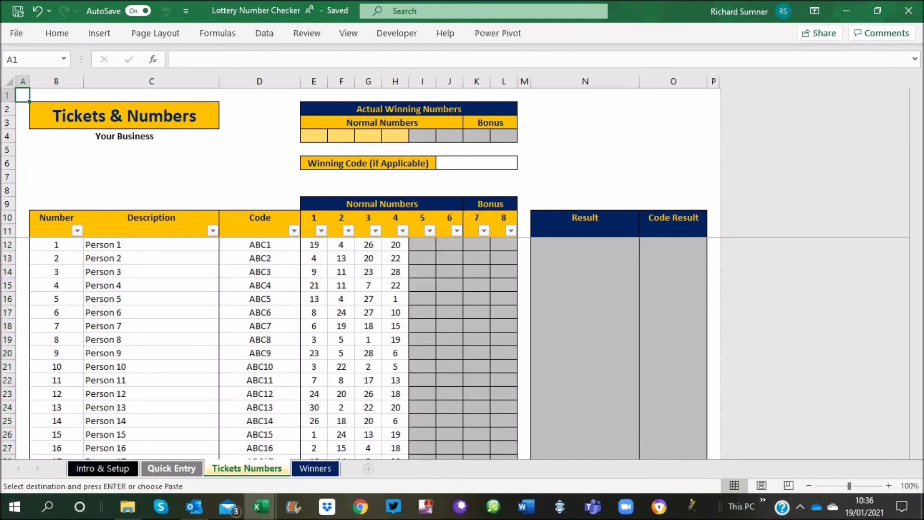
{"action": "key", "text": "Up"}
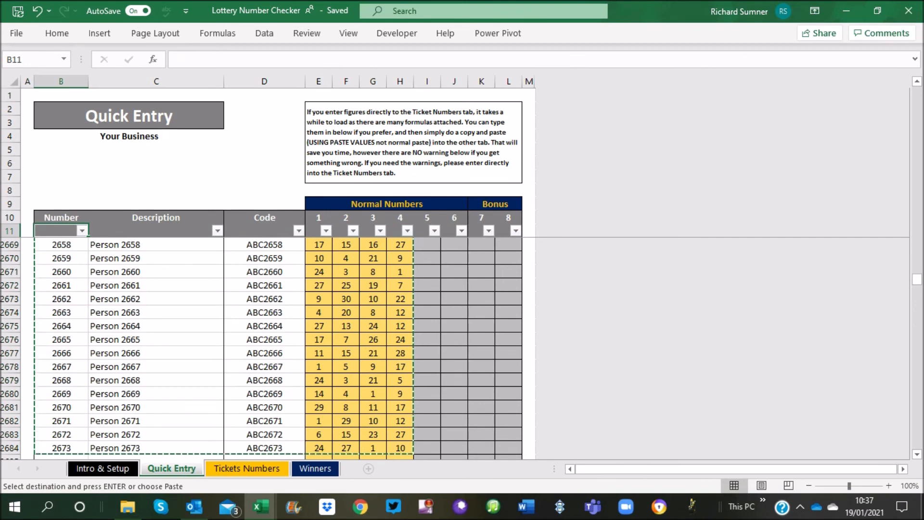
{"action": "key", "text": "Down"}
{"action": "key", "text": "ctrl+shift+Right"}
{"action": "key", "text": "ctrl+shift+Down"}
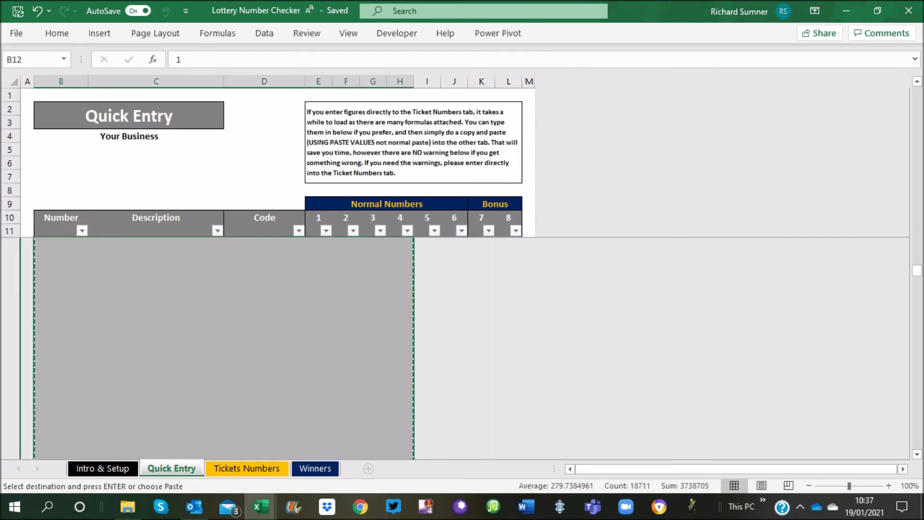
{"action": "right_click", "coordinate": [158, 241]}
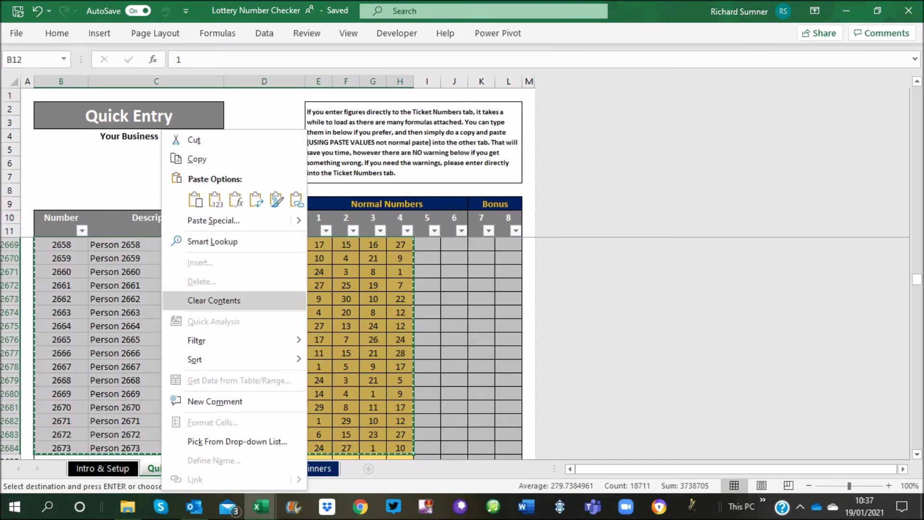
{"action": "left_click", "coordinate": [202, 300]}
{"action": "key", "text": "Up"}
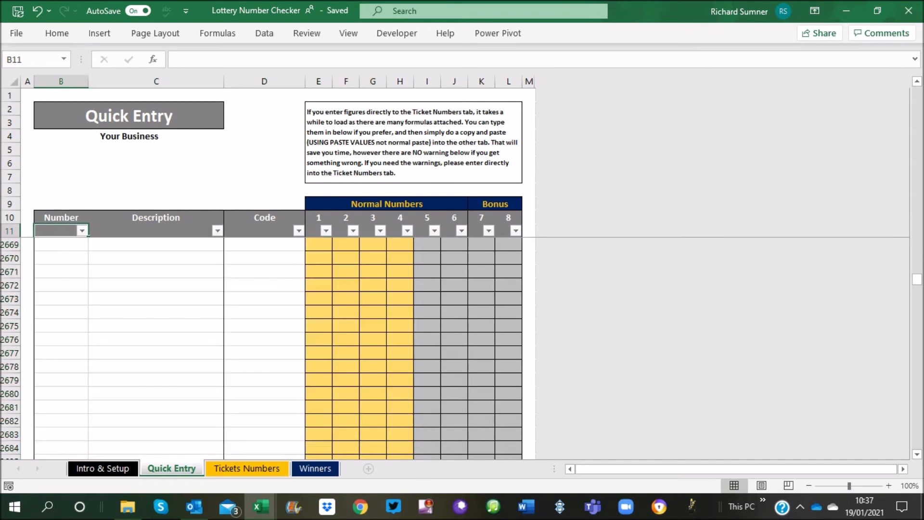
{"action": "key", "text": "ctrl+Home"}
{"action": "left_click", "coordinate": [22, 95]}
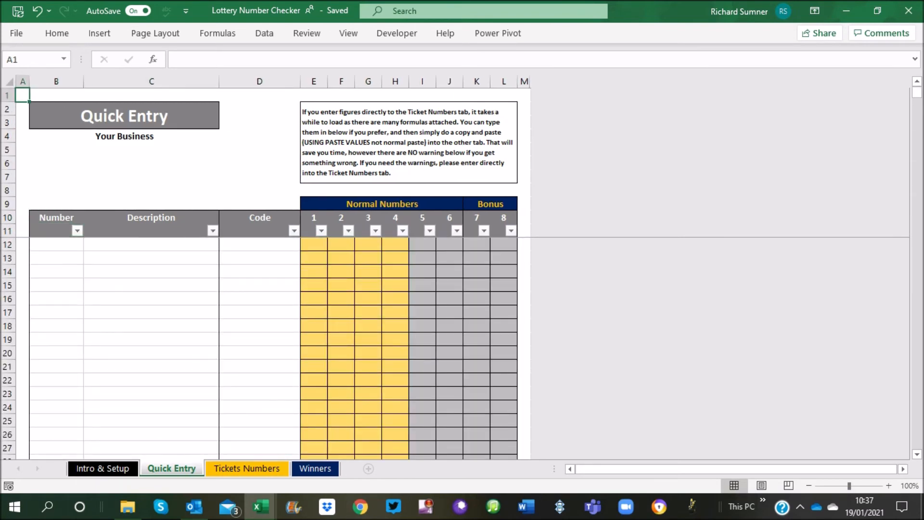
- Compare Quick Entry with Tickets Numbers and check the next ticket number offered in Quick Entry's first Number cell, B12
{"action": "key", "text": "ctrl+Page_Down"}
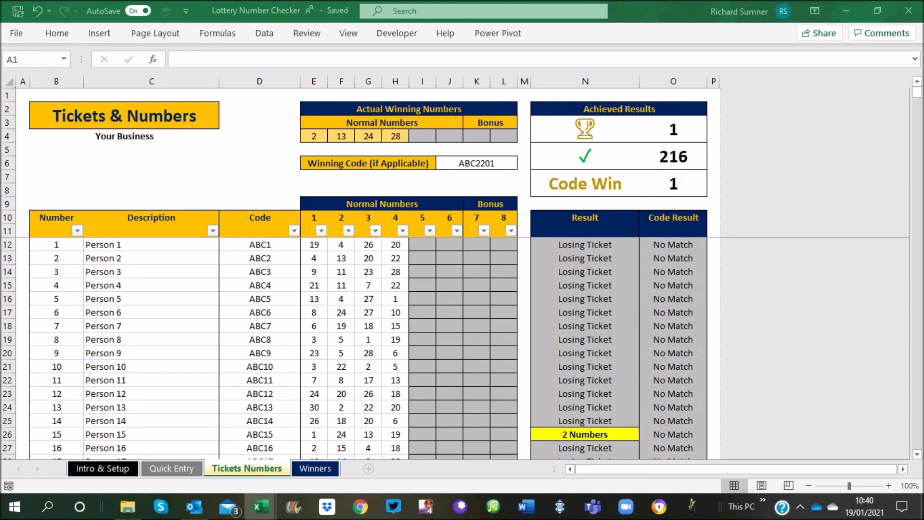
{"action": "left_click", "coordinate": [171, 469]}
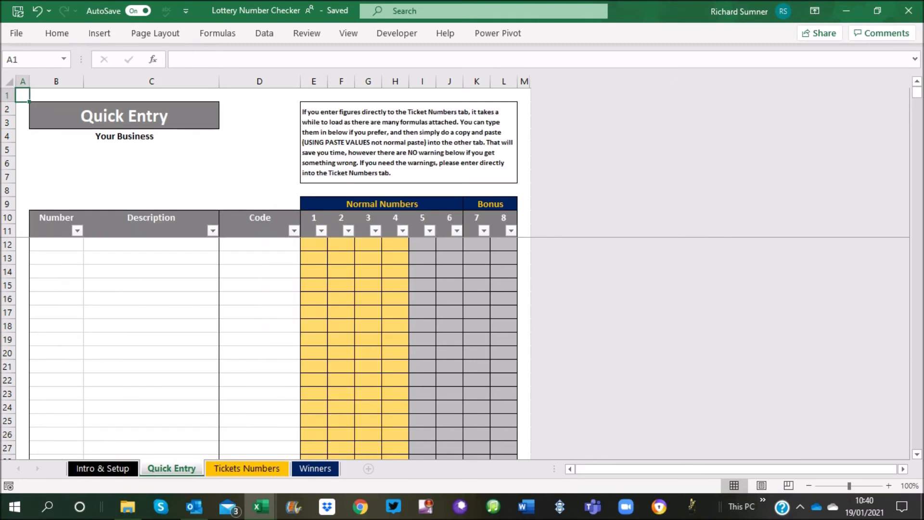
{"action": "key", "text": "ctrl+Page_Down"}
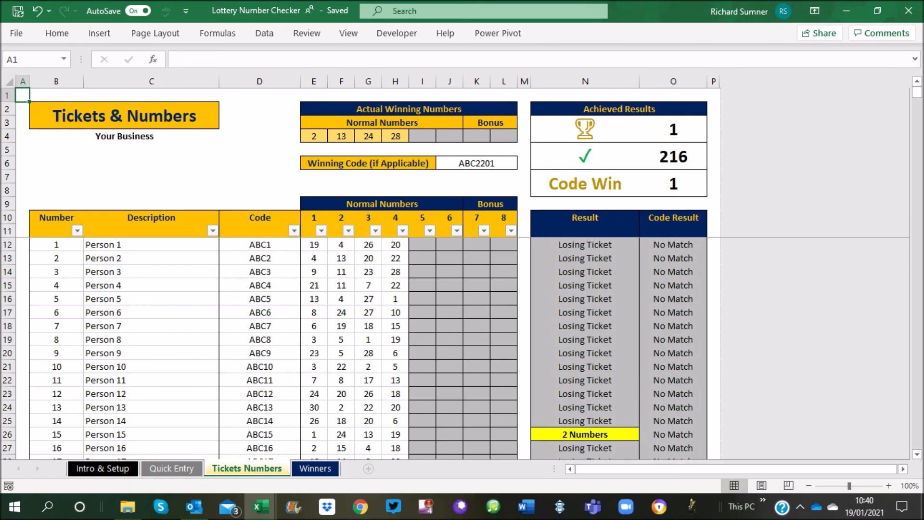
{"action": "key", "text": "ctrl+Page_Up"}
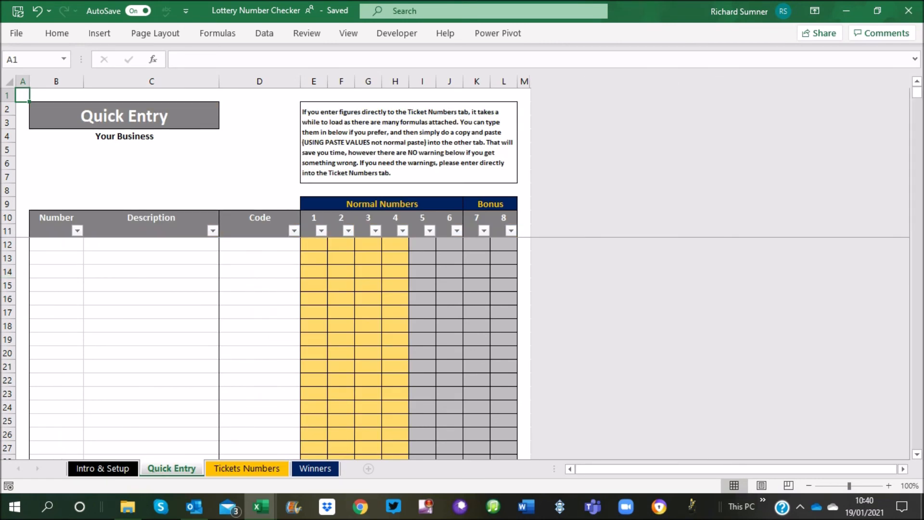
{"action": "left_click", "coordinate": [56, 244]}
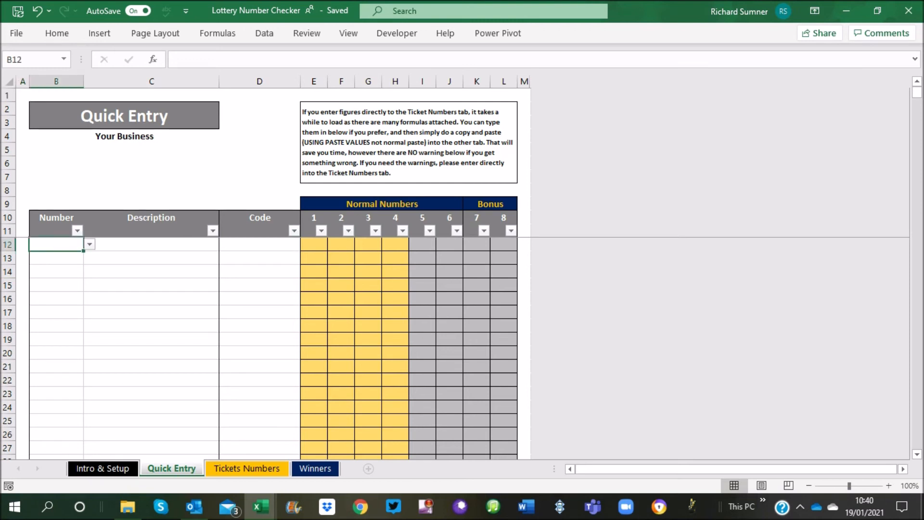
{"action": "key", "text": "alt+Down"}
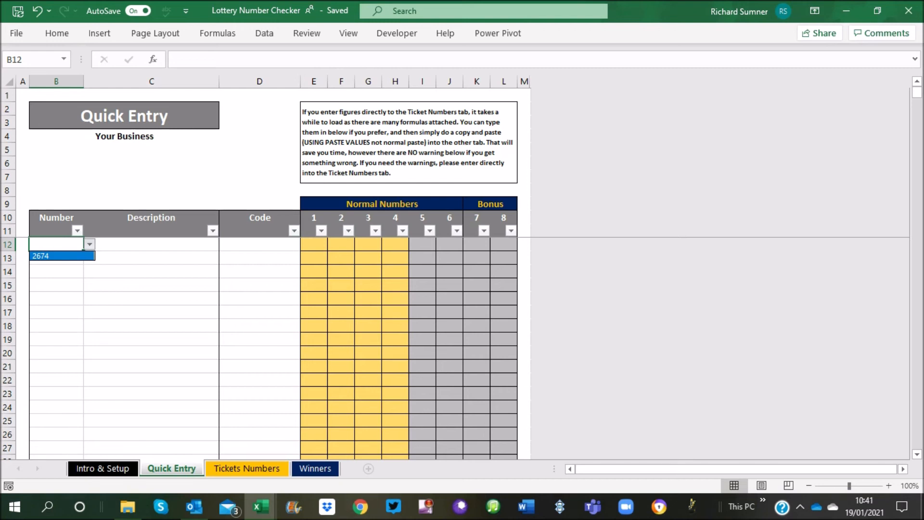
{"action": "key", "text": "Escape"}
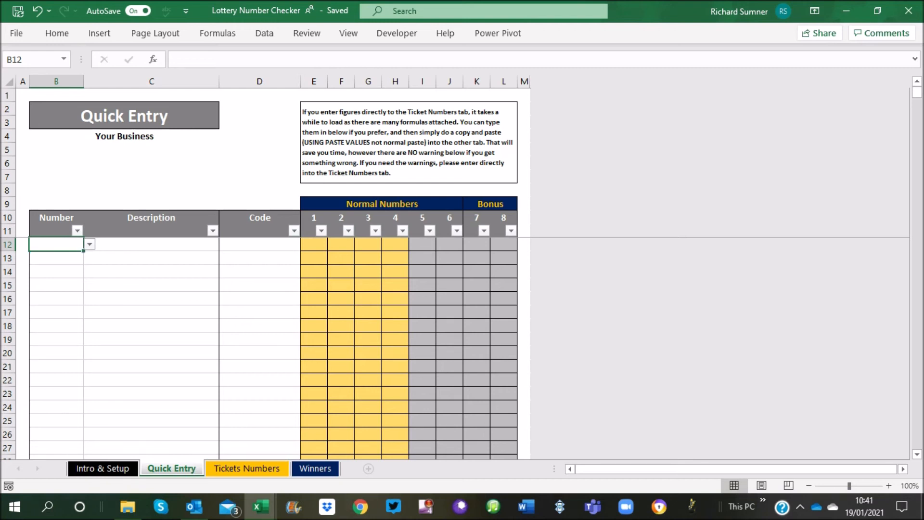
- Go to the first empty Number cell below the existing tickets in the Tickets Numbers sheet
{"action": "key", "text": "ctrl+Page_Down"}
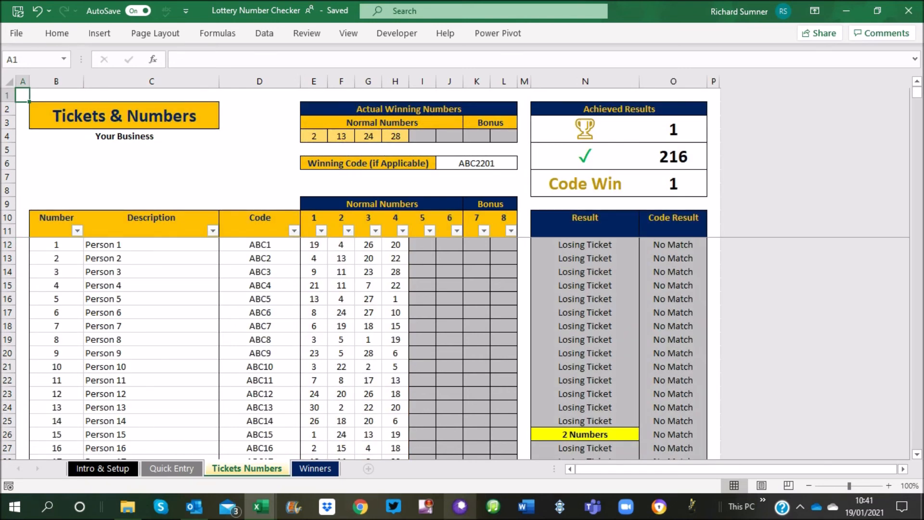
{"action": "left_click", "coordinate": [89, 408]}
{"action": "key", "text": "ctrl+Down"}
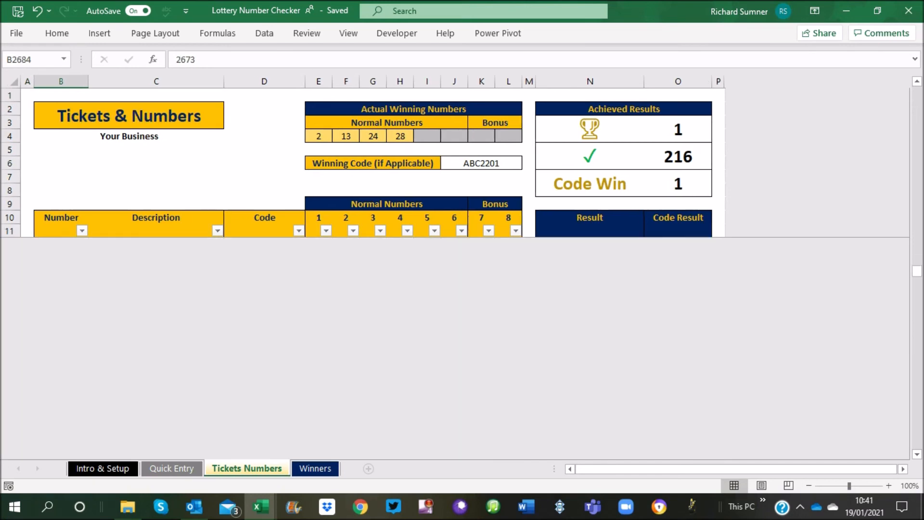
{"action": "key", "text": "Down"}
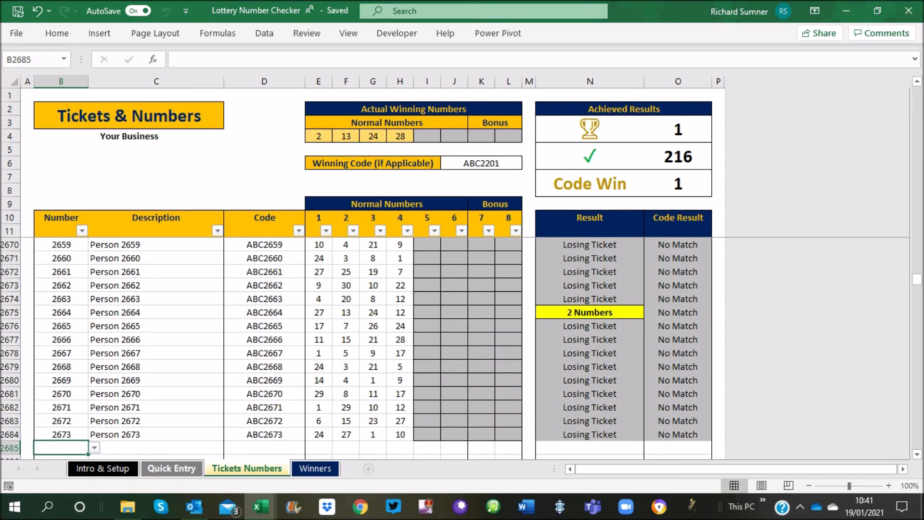
- Return to cell A1 of Tickets Numbers and compare that sheet with the emptied Quick Entry sheet
{"action": "left_click", "coordinate": [171, 468]}
{"action": "key", "text": "ctrl+Page_Down"}
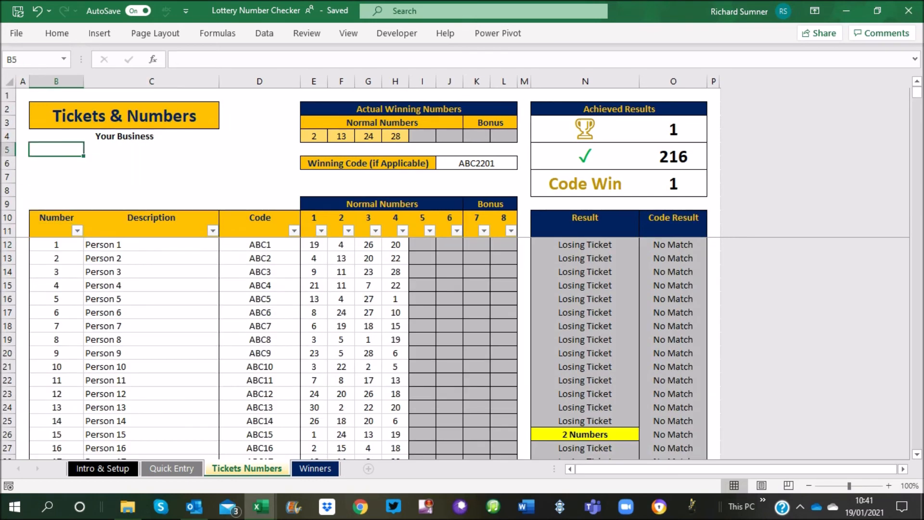
{"action": "left_click", "coordinate": [22, 96]}
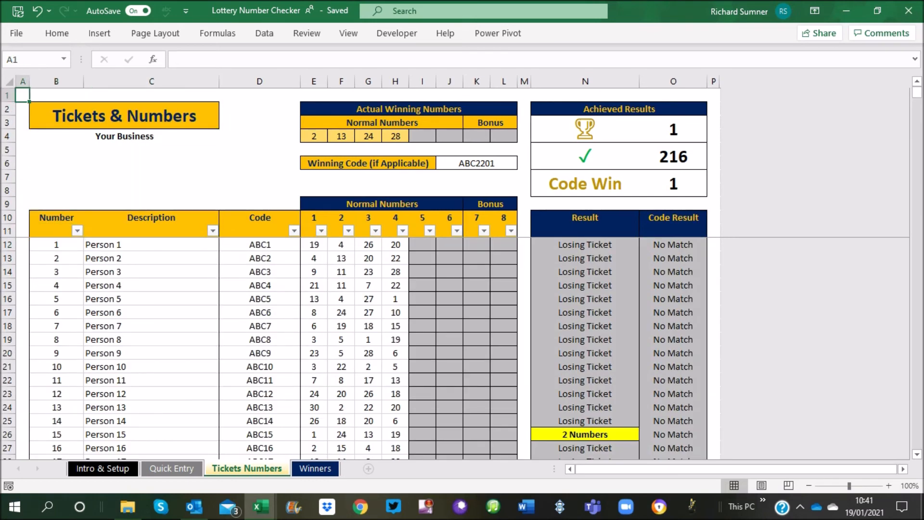
{"action": "key", "text": "ctrl+Page_Up"}
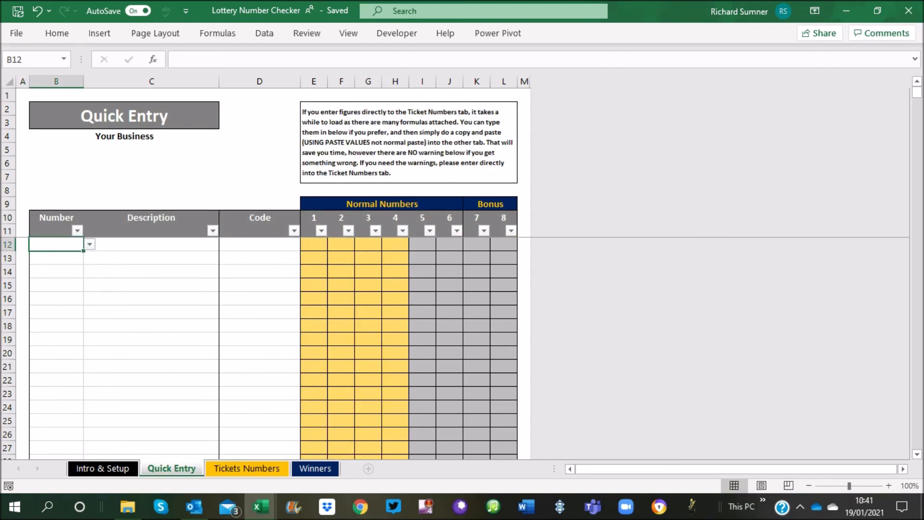
{"action": "key", "text": "ctrl+Page_Down"}
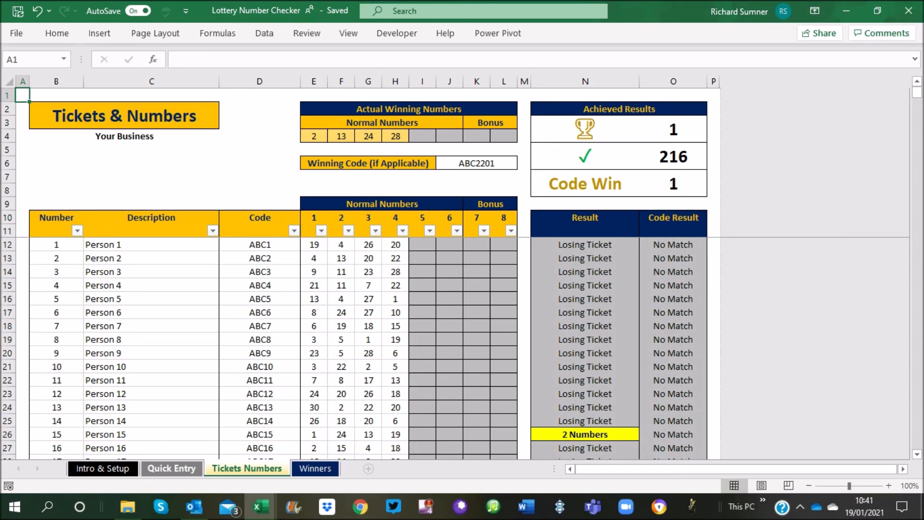
{"action": "left_click", "coordinate": [171, 469]}
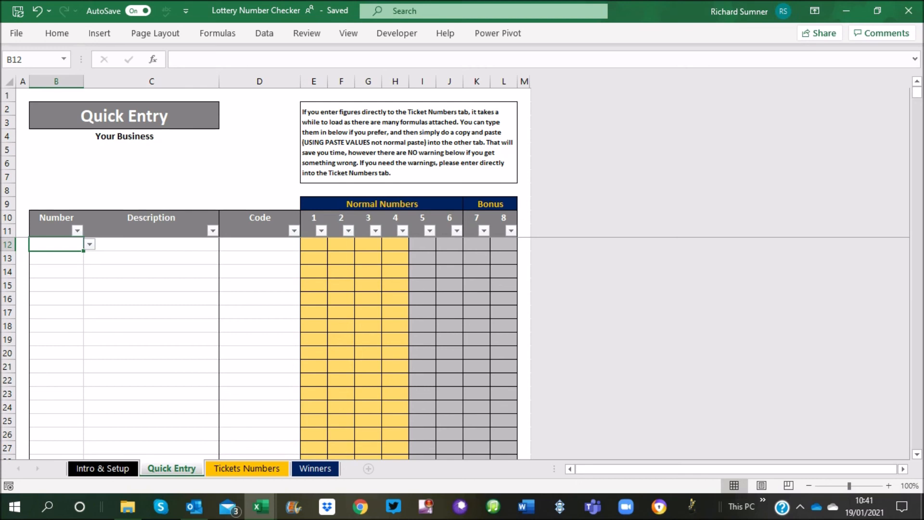
{"action": "left_click", "coordinate": [247, 469]}
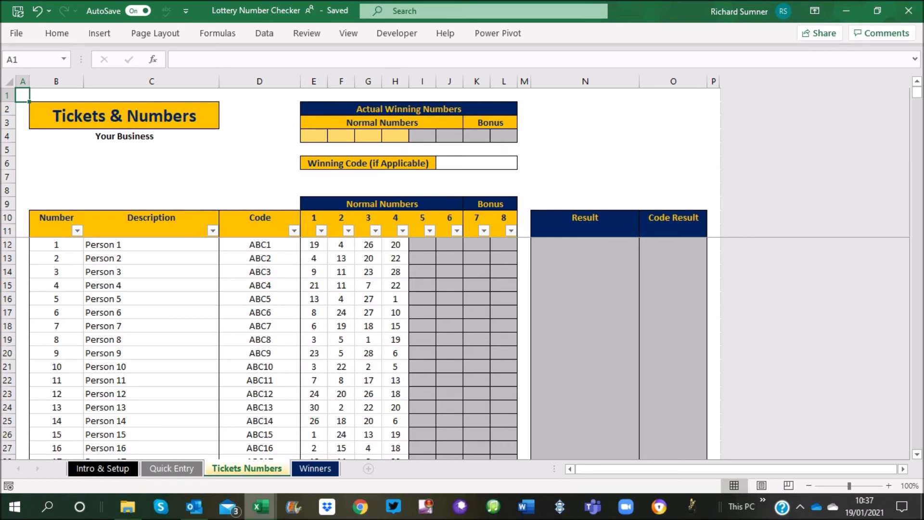
- Copy the numbers 2, 13, 24 and 28 from Book2 and paste them as values into the winning Normal Numbers starting at E4
{"action": "mouse_move", "coordinate": [261, 507]}
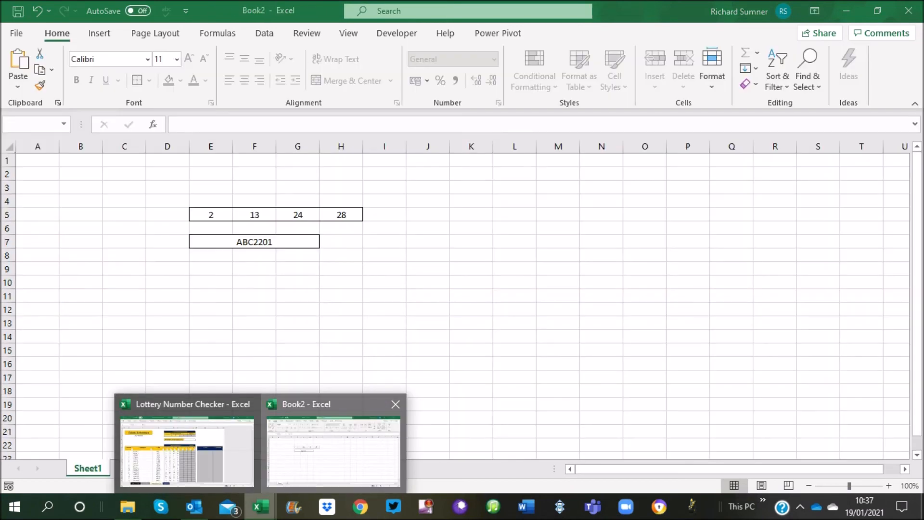
{"action": "left_click", "coordinate": [332, 448]}
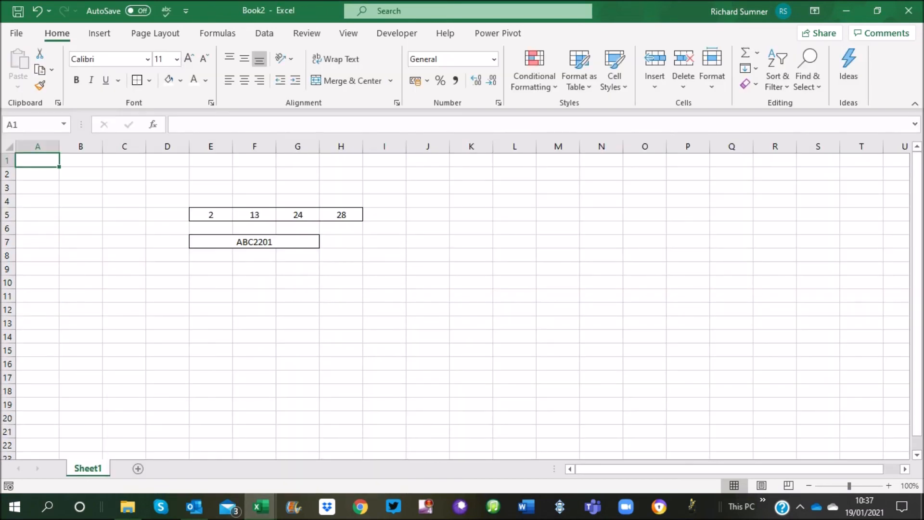
{"action": "left_click_drag", "start_coordinate": [210, 215], "coordinate": [254, 215]}
{"action": "right_click", "coordinate": [335, 215]}
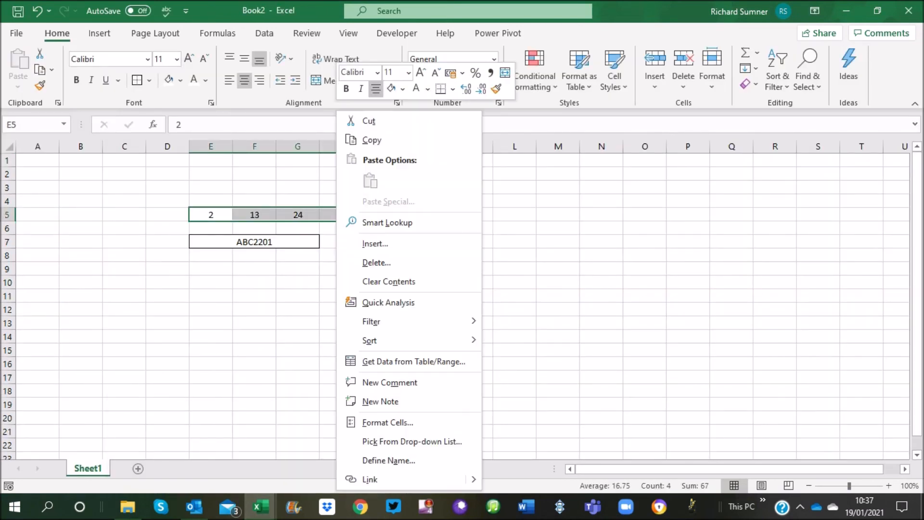
{"action": "left_click", "coordinate": [368, 140]}
{"action": "mouse_move", "coordinate": [261, 507]}
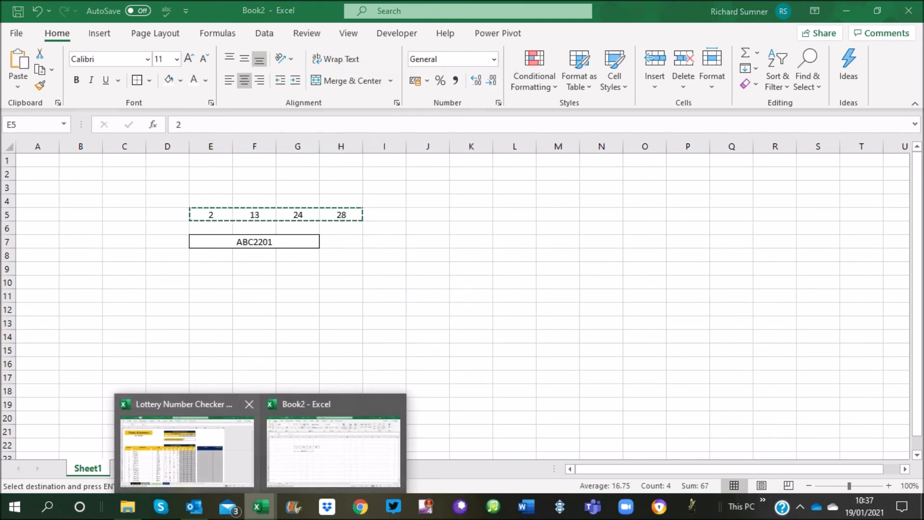
{"action": "left_click", "coordinate": [185, 452]}
{"action": "right_click", "coordinate": [314, 133]}
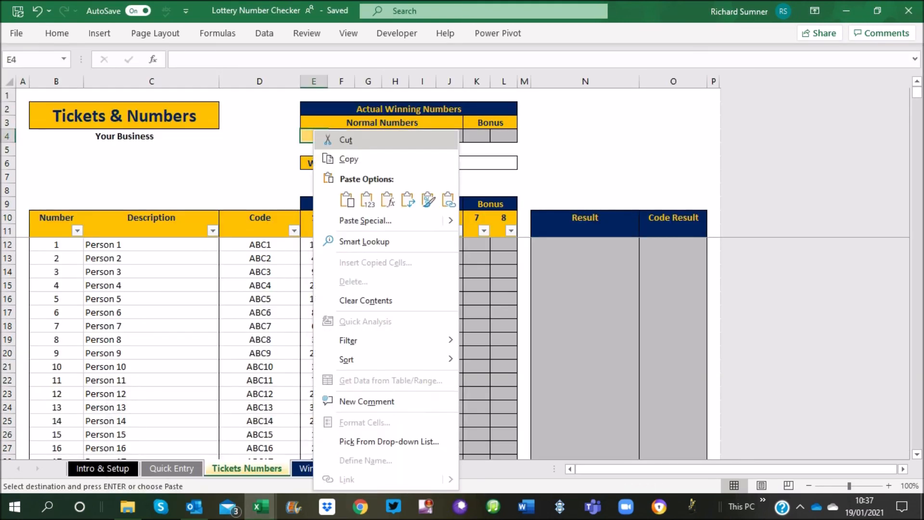
{"action": "left_click", "coordinate": [367, 199]}
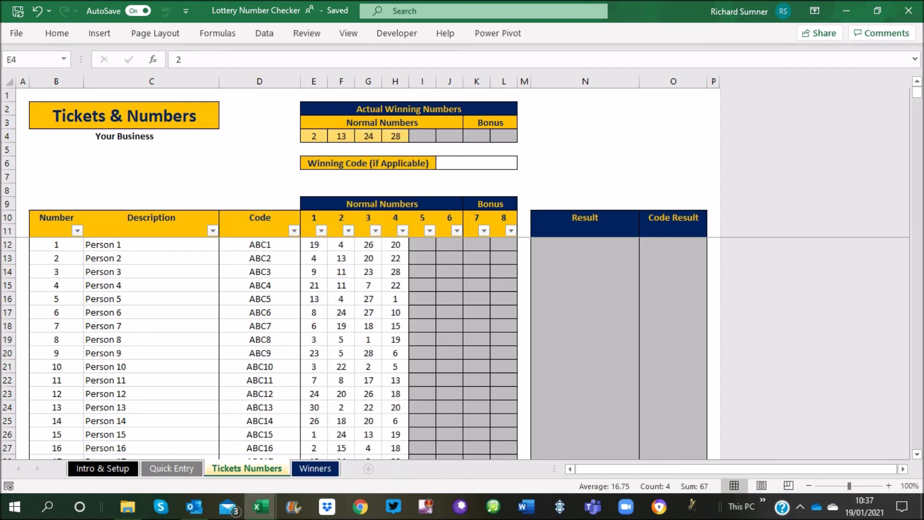
- Copy the code ABC2201 from Book2, paste it as a value into the Winning Code cell, and return to cell A1
{"action": "mouse_move", "coordinate": [260, 506]}
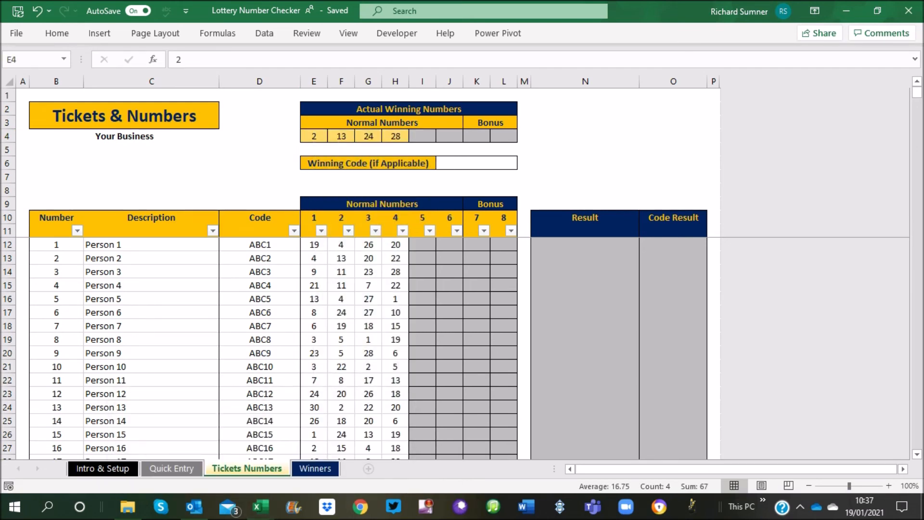
{"action": "key", "text": "alt+Tab"}
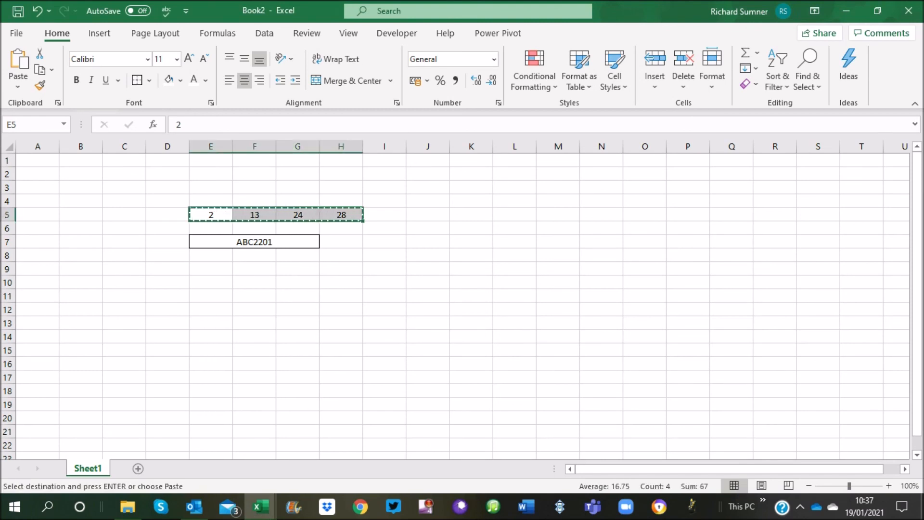
{"action": "right_click", "coordinate": [272, 241]}
{"action": "left_click", "coordinate": [309, 119]}
{"action": "mouse_move", "coordinate": [260, 507]}
{"action": "left_click", "coordinate": [187, 451]}
{"action": "right_click", "coordinate": [457, 163]}
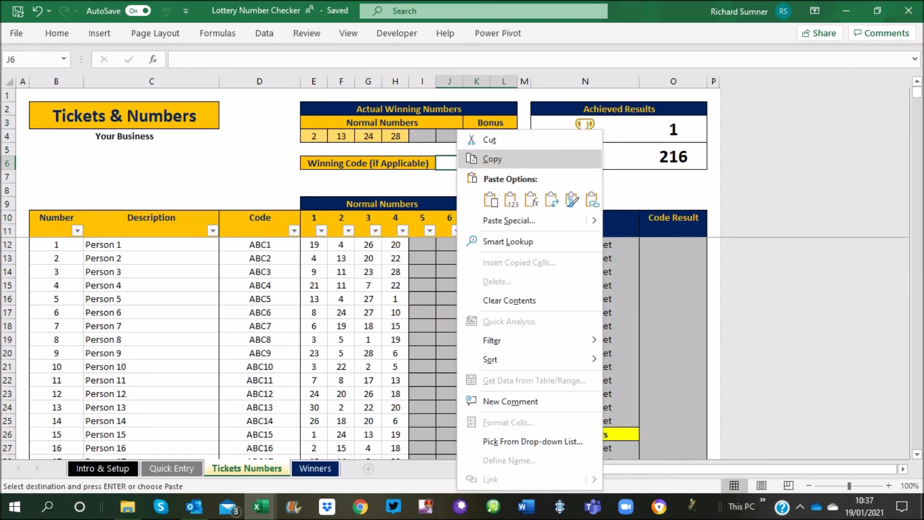
{"action": "left_click", "coordinate": [511, 198]}
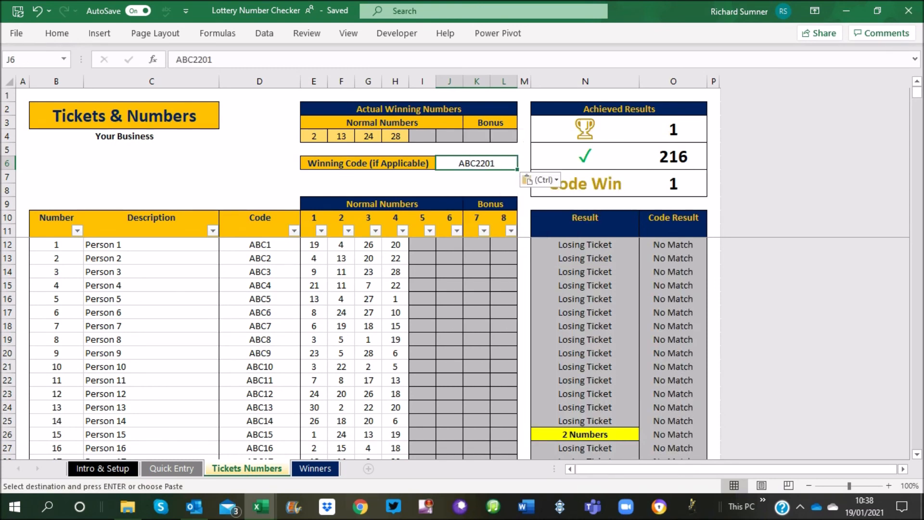
{"action": "double_click", "coordinate": [23, 95]}
{"action": "key", "text": "Return"}
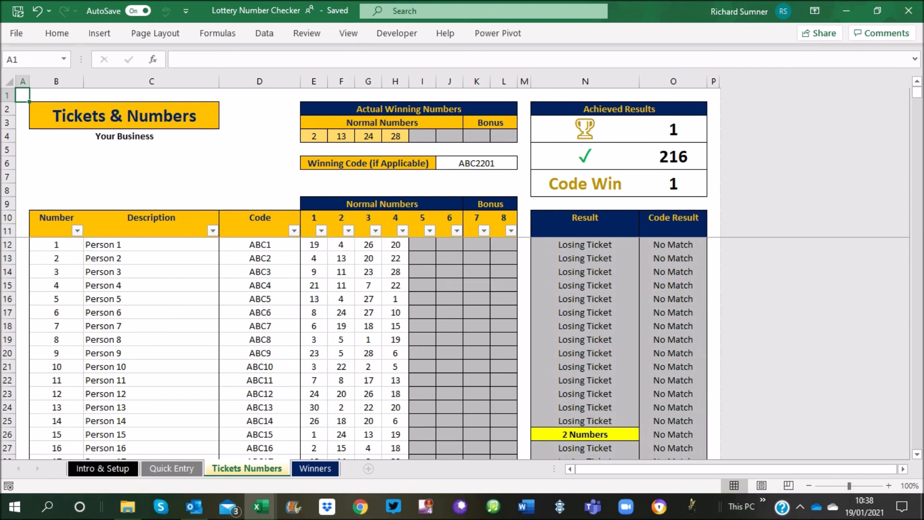
- Examine the Result and Code Result columns down the ticket list in the Tickets Numbers sheet and return to the first ticket
{"action": "scroll", "coordinate": [366, 346], "scroll_direction": "down", "scroll_amount": 3}
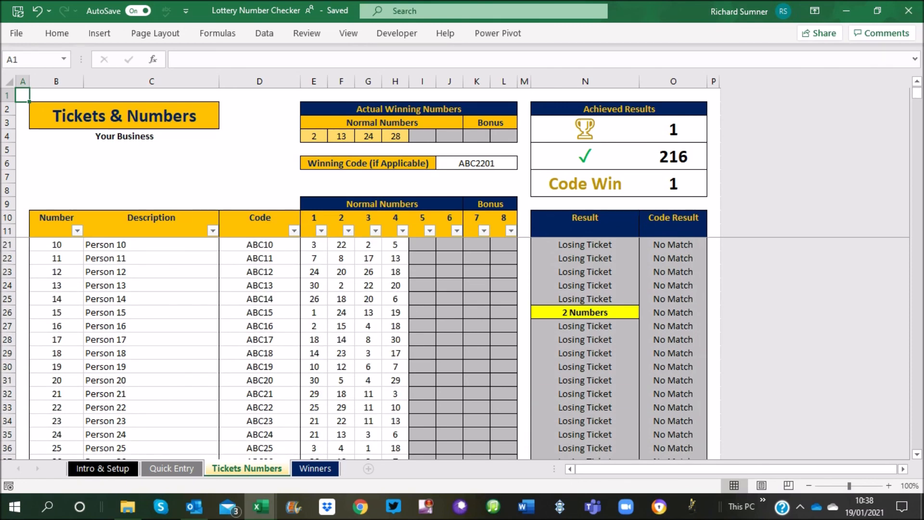
{"action": "scroll", "coordinate": [366, 347], "scroll_direction": "down", "scroll_amount": 5}
{"action": "scroll", "coordinate": [366, 347], "scroll_direction": "down", "scroll_amount": 6}
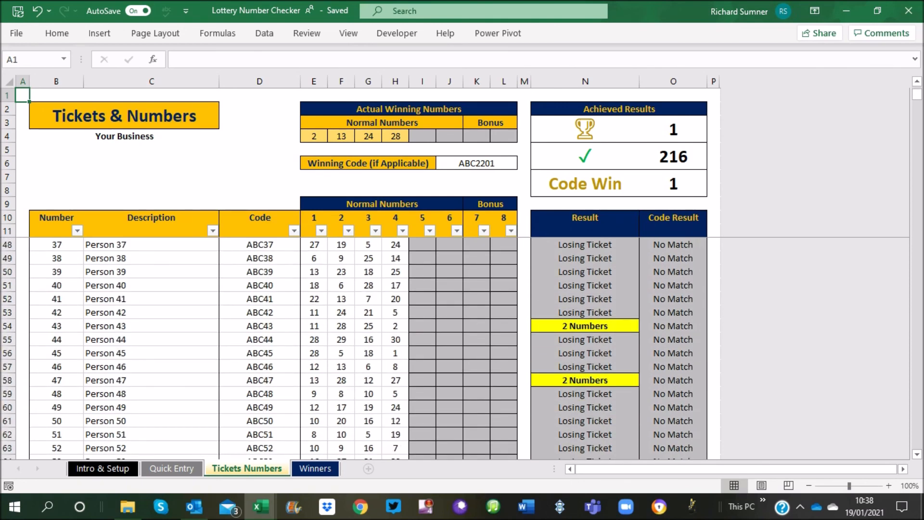
{"action": "scroll", "coordinate": [366, 347], "scroll_direction": "down", "scroll_amount": 19}
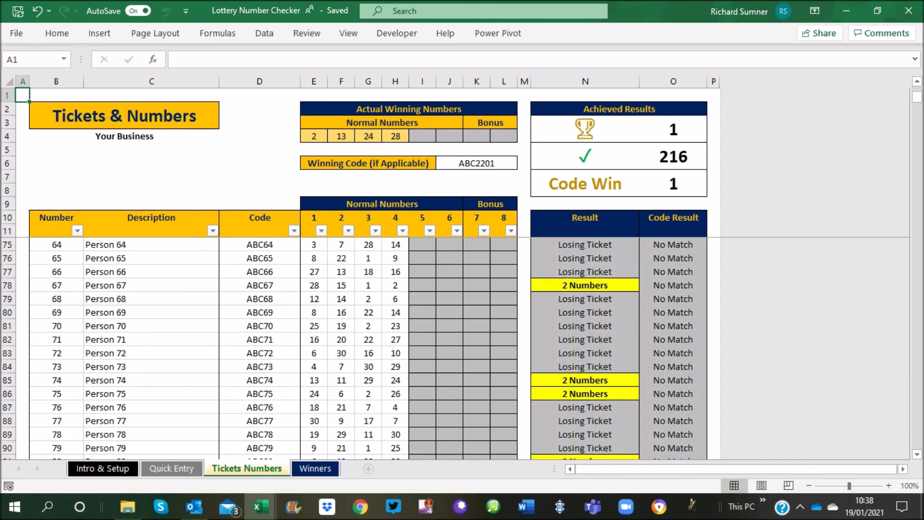
{"action": "scroll", "coordinate": [365, 347], "scroll_direction": "down", "scroll_amount": 6}
{"action": "scroll", "coordinate": [366, 347], "scroll_direction": "down", "scroll_amount": 6}
{"action": "scroll", "coordinate": [365, 347], "scroll_direction": "up", "scroll_amount": 20}
{"action": "scroll", "coordinate": [366, 347], "scroll_direction": "up", "scroll_amount": 20}
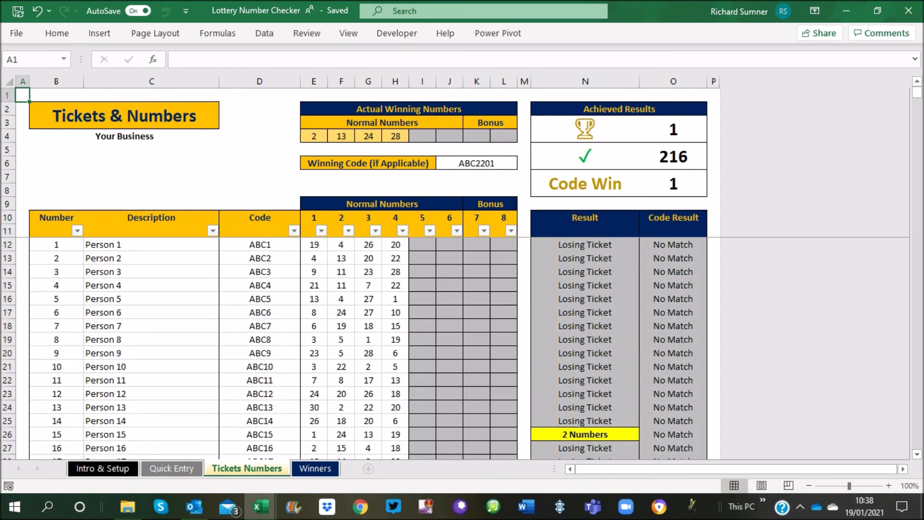
- Review the winning tickets by category in the Winners sheet and look back through the Tickets Numbers and Quick Entry sheets
{"action": "left_click", "coordinate": [316, 468]}
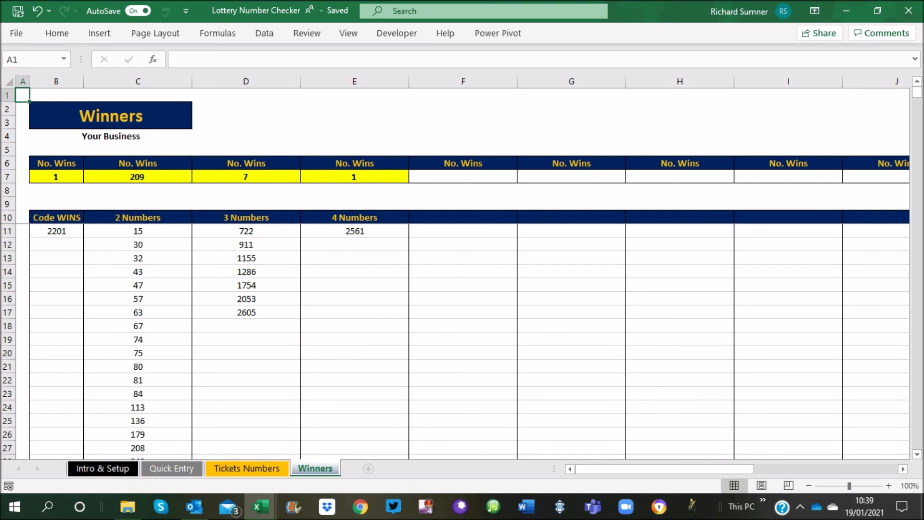
{"action": "left_click", "coordinate": [247, 468]}
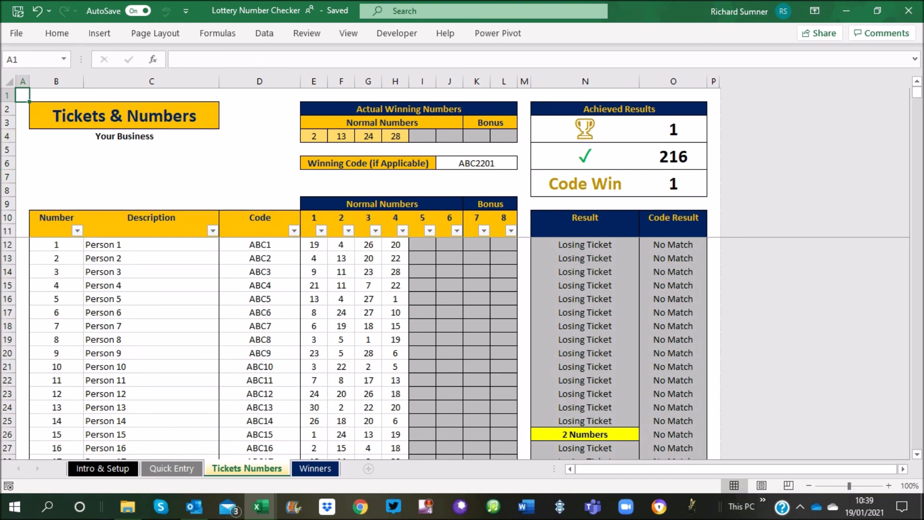
{"action": "left_click", "coordinate": [172, 468]}
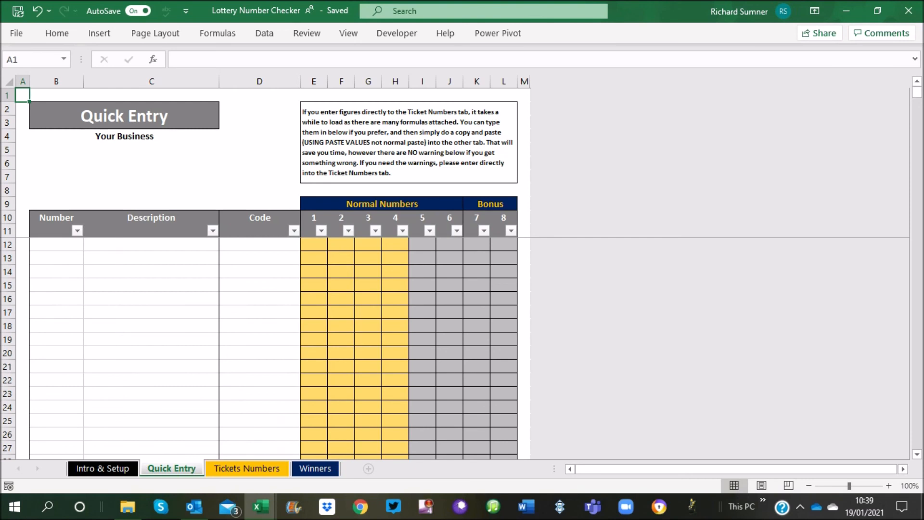
- Compare the Intro & Setup sheet with Tickets Numbers, finishing on Intro & Setup
{"action": "left_click", "coordinate": [102, 468]}
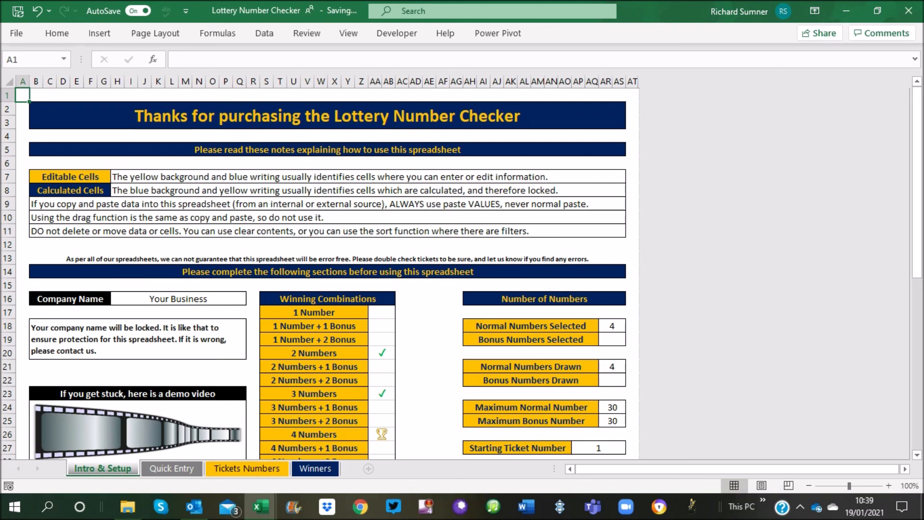
{"action": "left_click", "coordinate": [247, 468]}
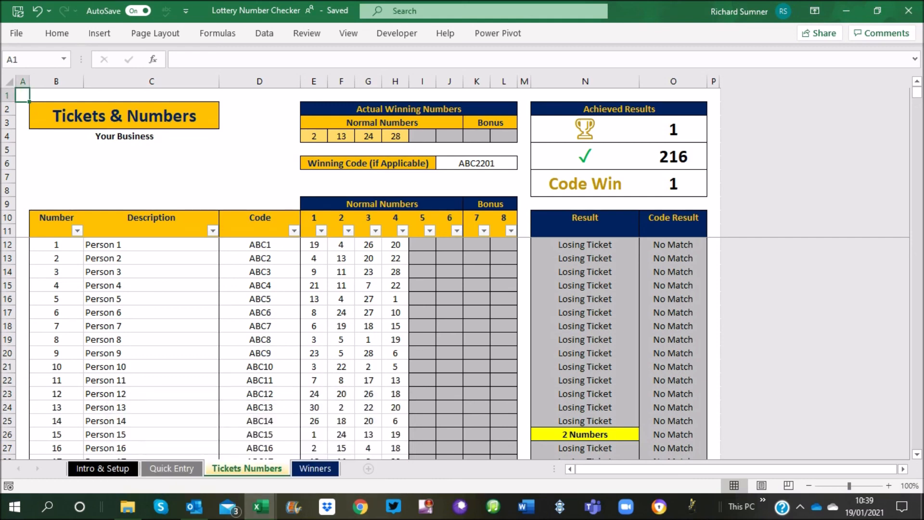
{"action": "left_click", "coordinate": [103, 469]}
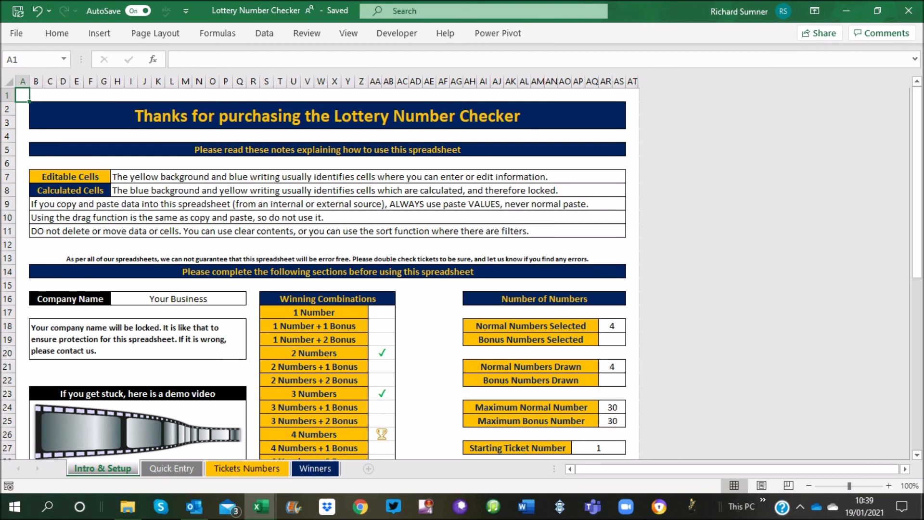